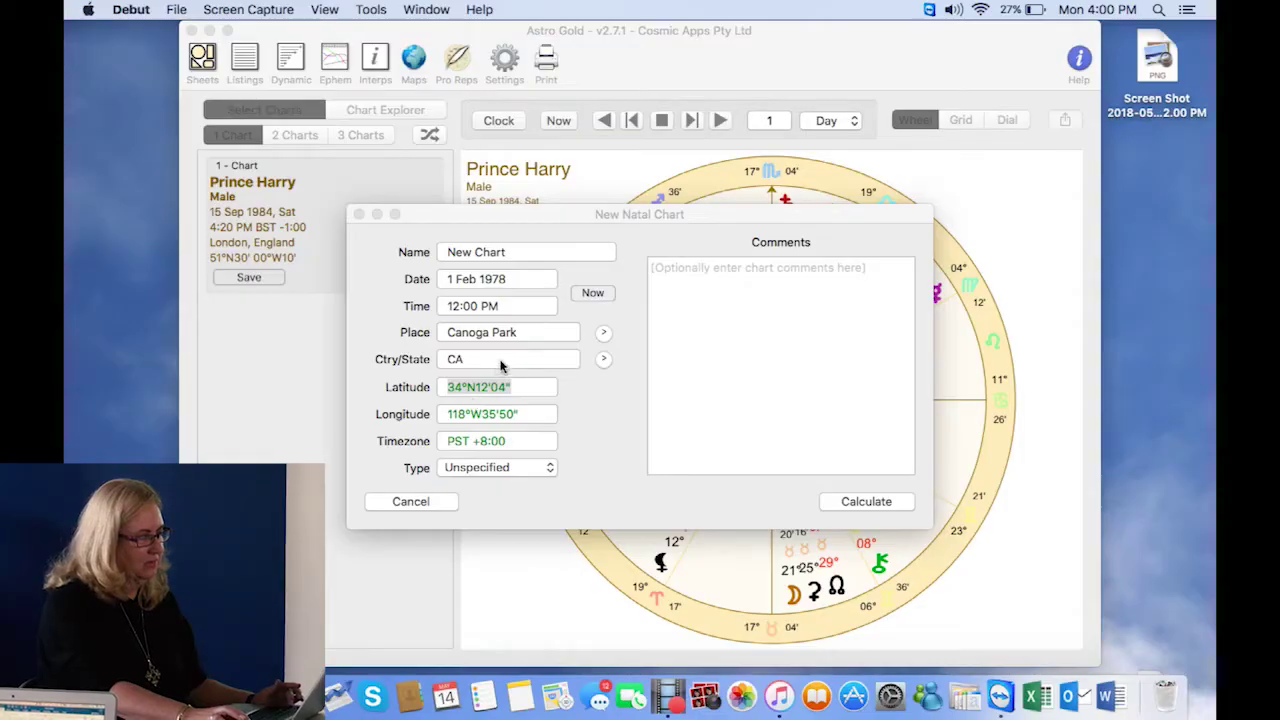
click(501, 362)
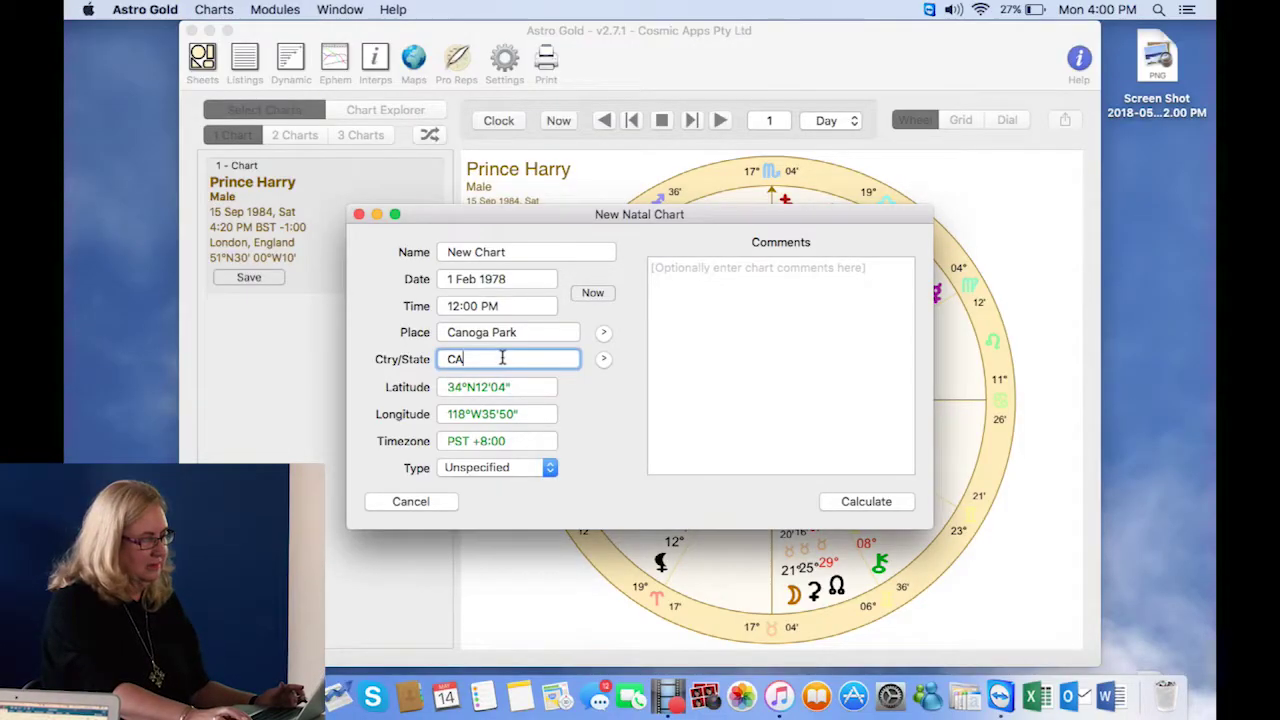
key(Tab)
key(Tab)
key(Tab)
key(Tab)
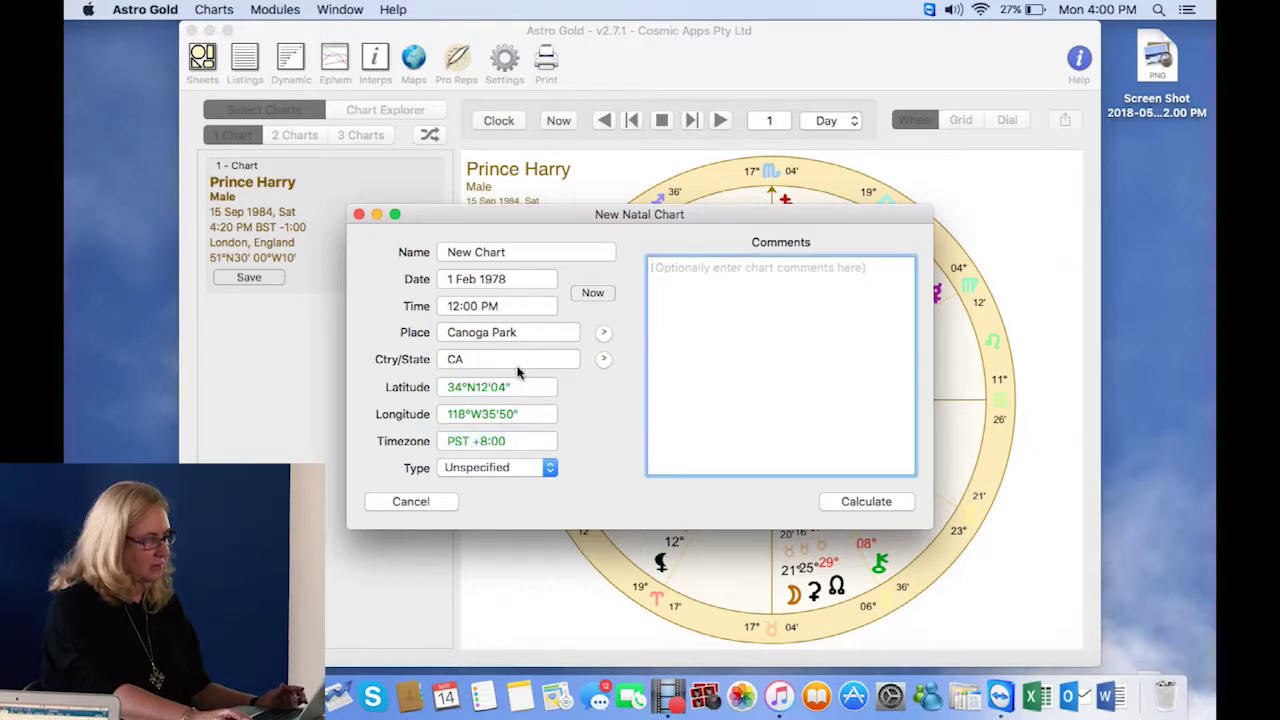
Change the new natal chart's country/state to USA and choose the atlas entry CALIFORNIA, Canoga Park (Los Angeles)
click(513, 360)
key(BackSpace)
key(BackSpace)
text(US)
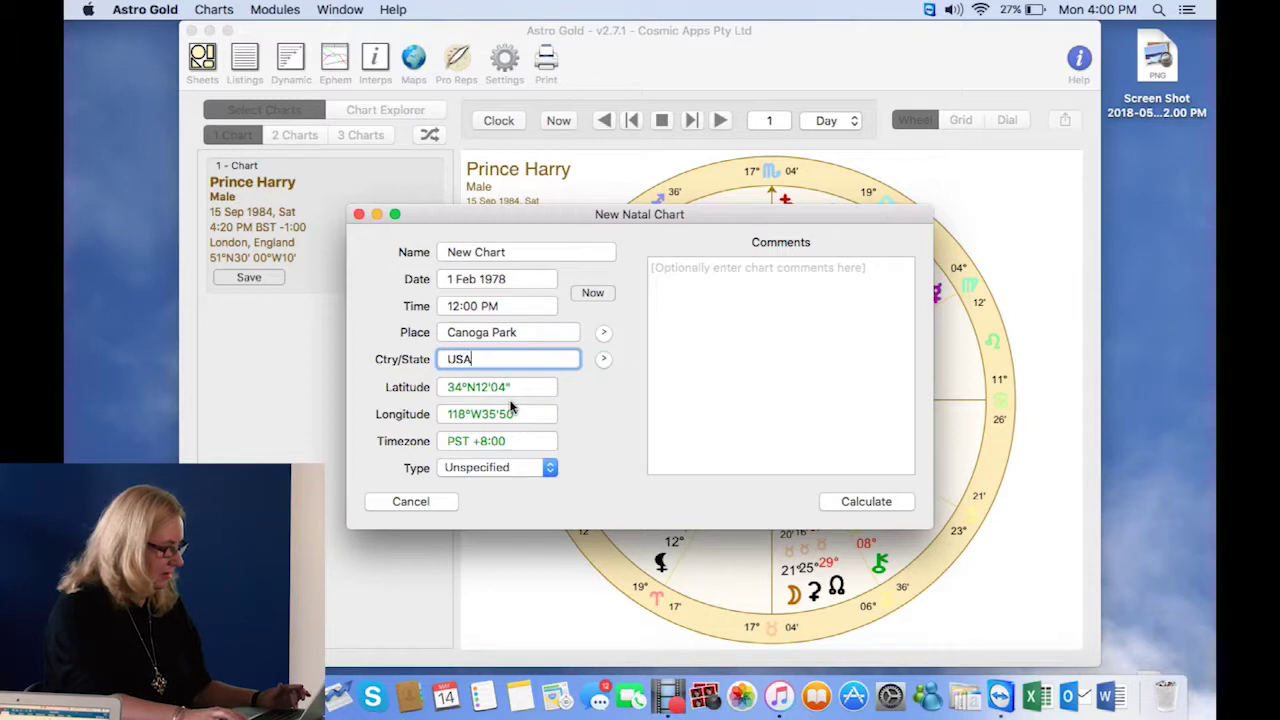
key(Return)
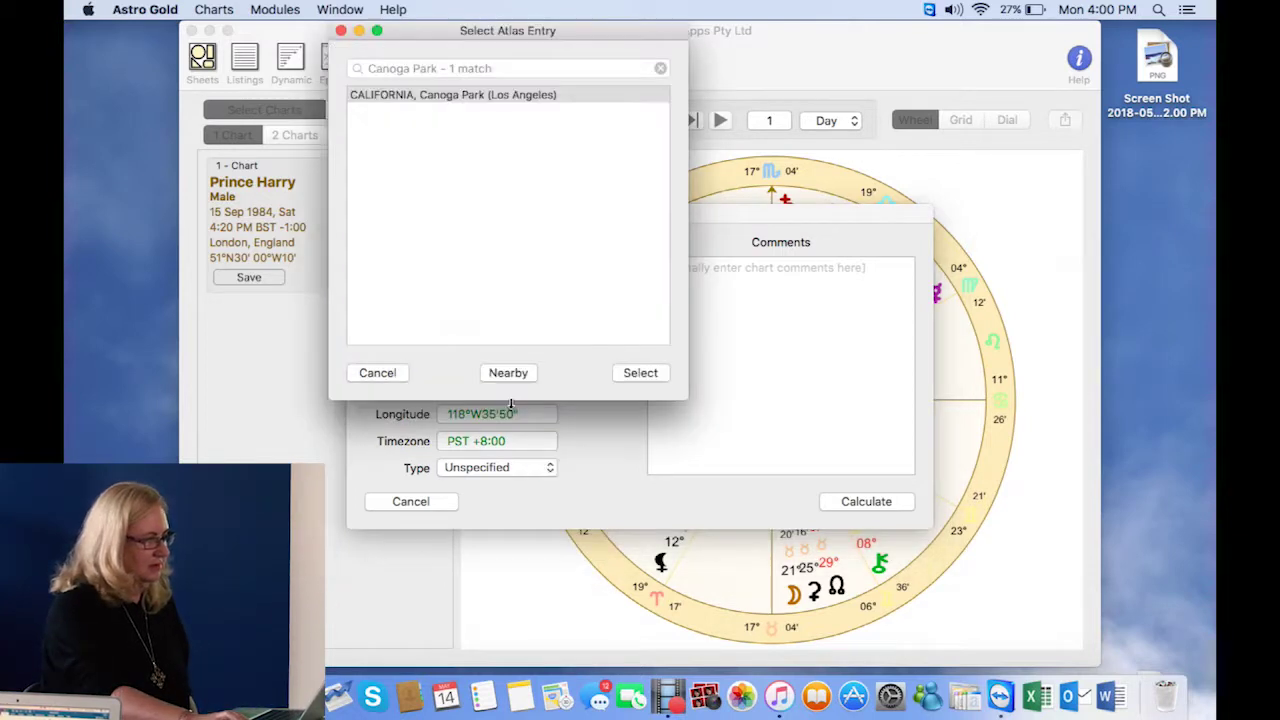
click(640, 373)
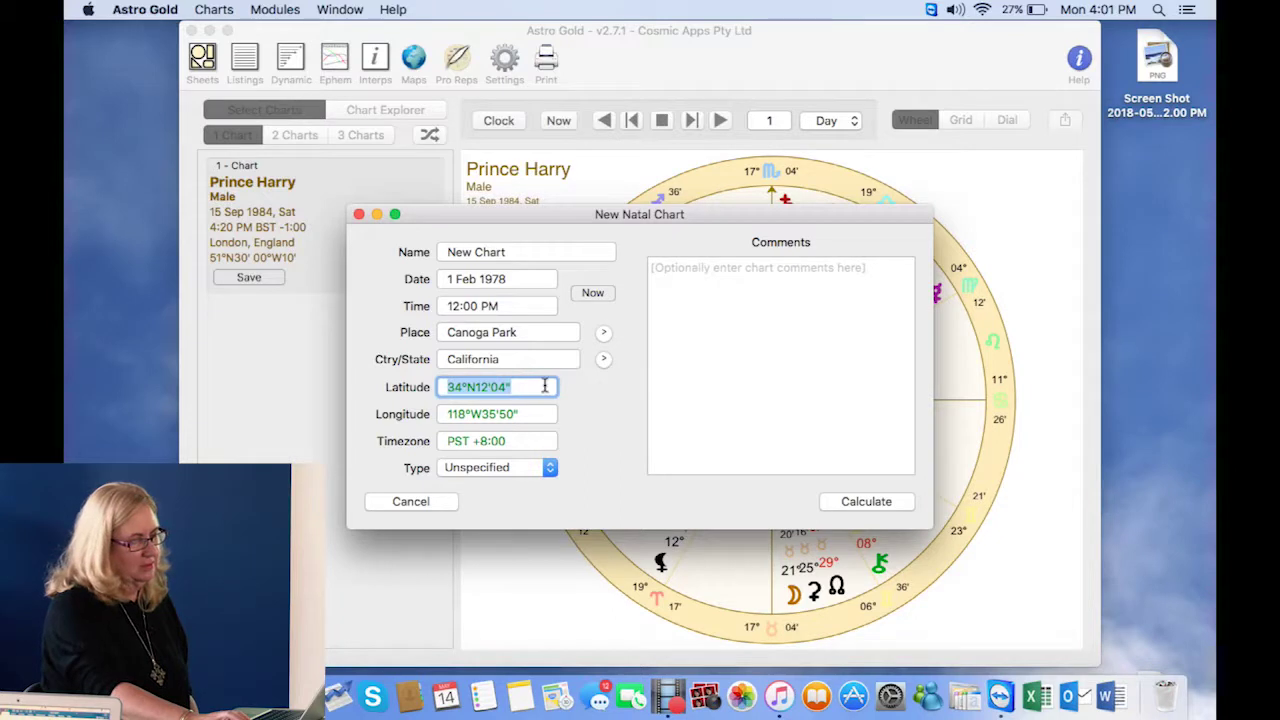
key(Tab)
key(Tab)
key(Tab)
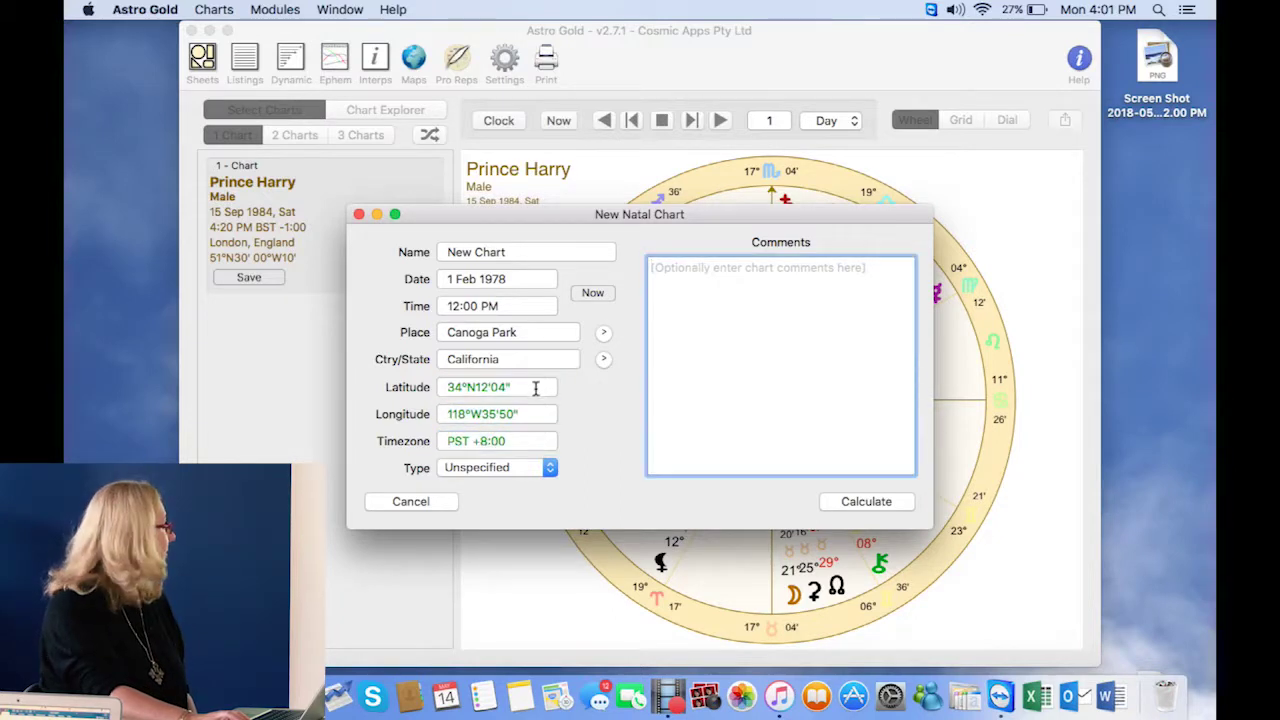
click(534, 389)
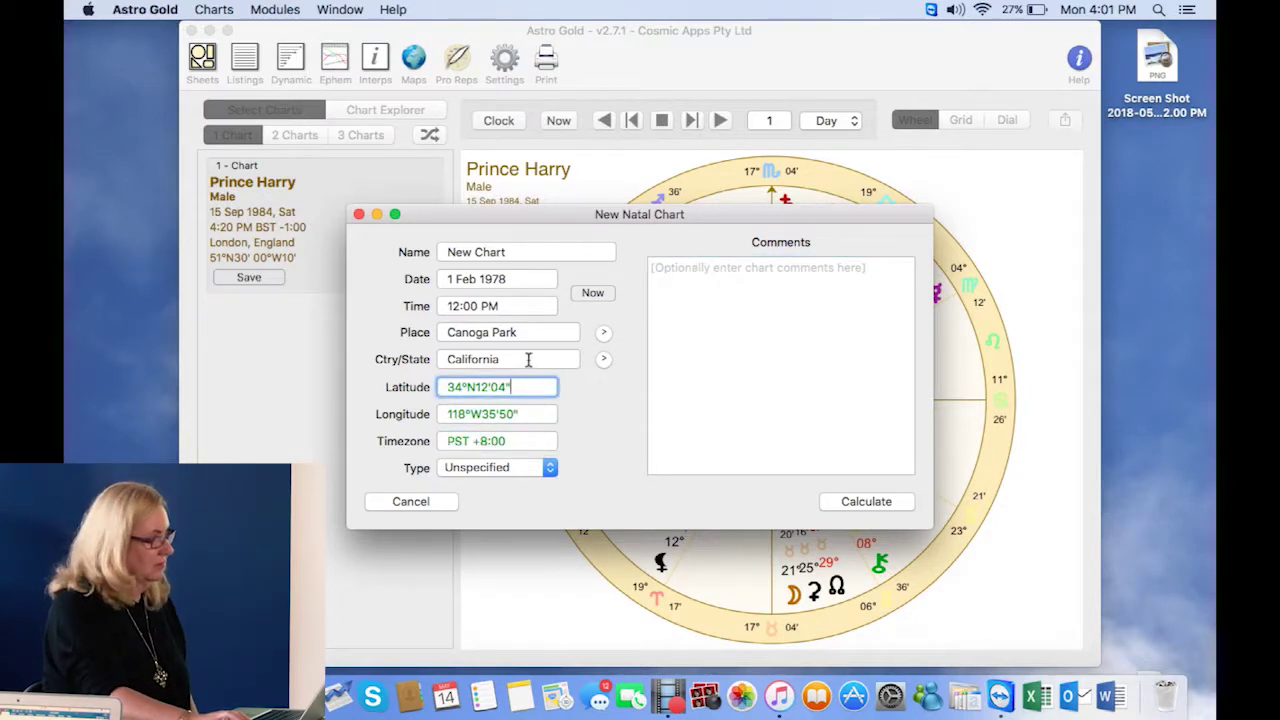
Try to look up Canoga Park with the country/state replaced by England, and dismiss the resulting message
click(528, 360)
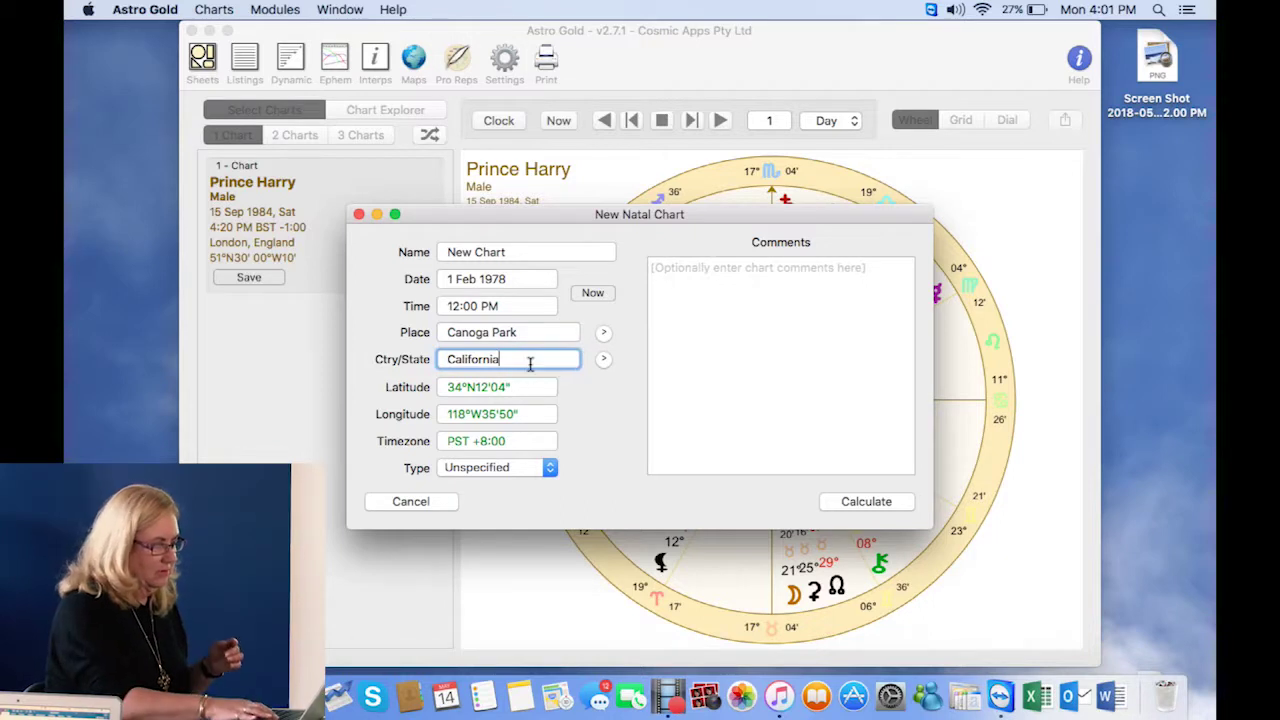
key(BackSpace)
key(BackSpace)
key(BackSpace)
key(BackSpace)
key(BackSpace)
key(BackSpace)
key(BackSpace)
key(BackSpace)
key(BackSpace)
key(BackSpace)
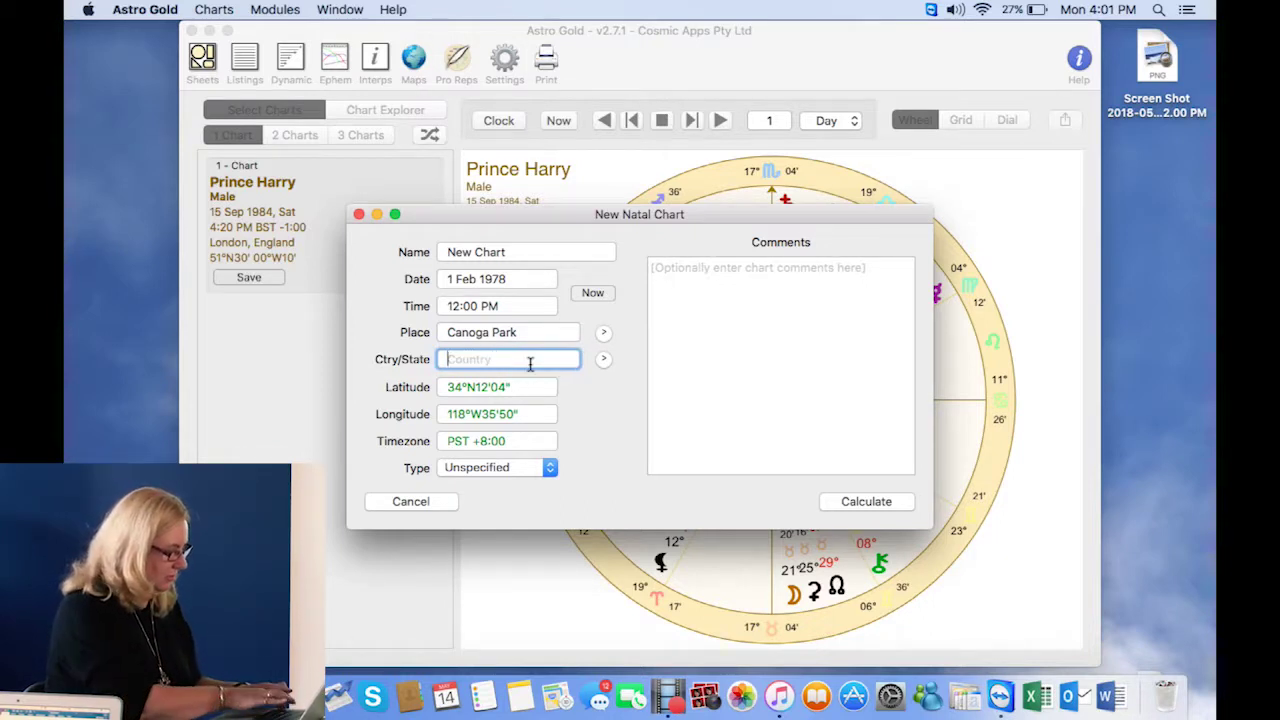
text(England)
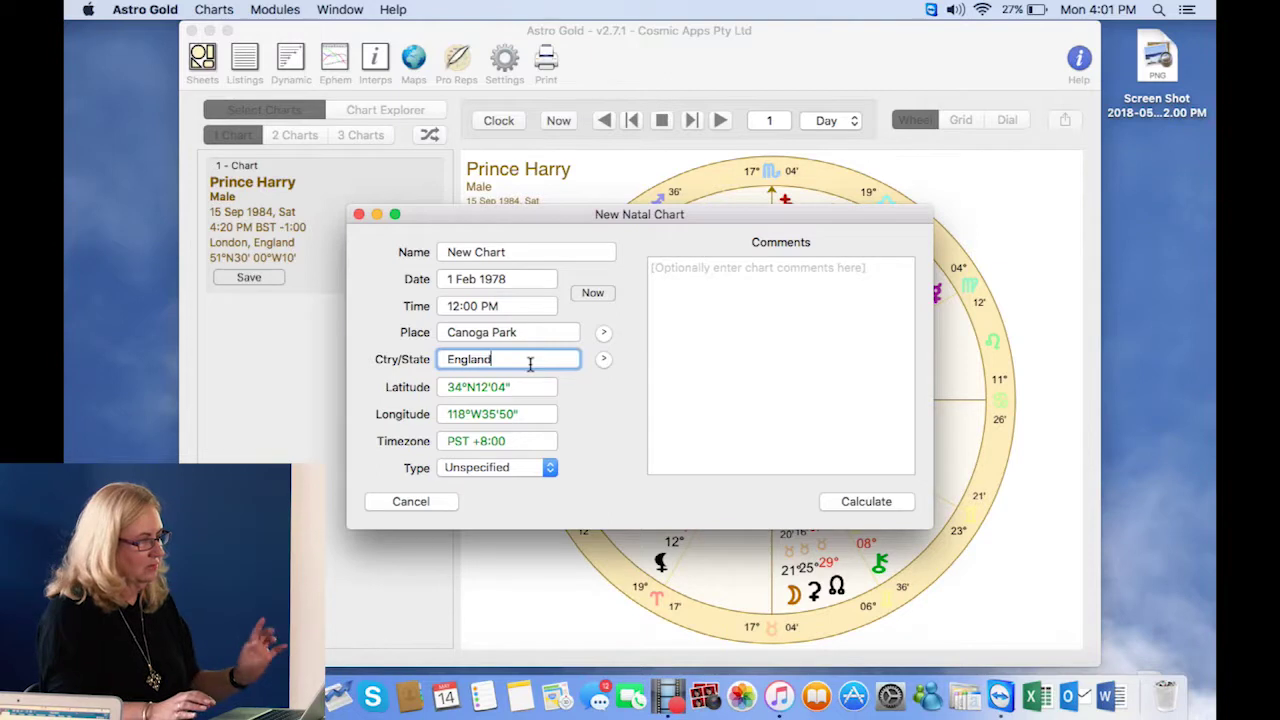
key(Tab)
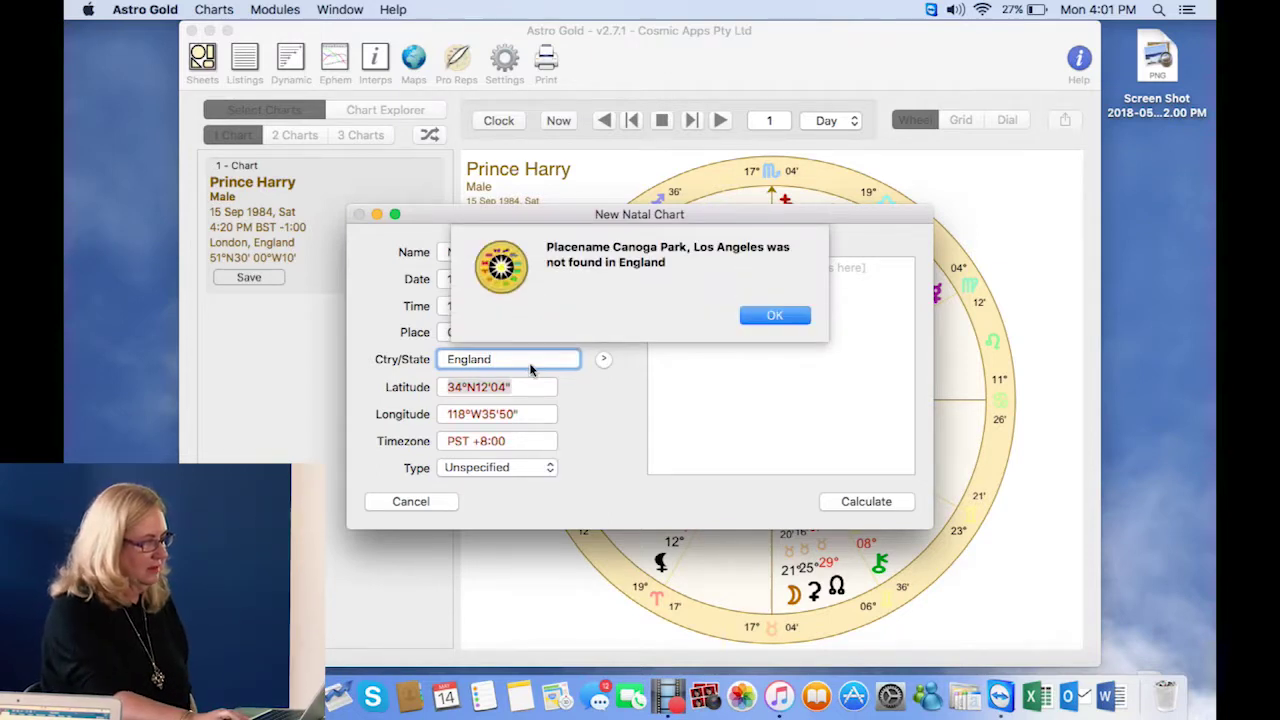
click(771, 315)
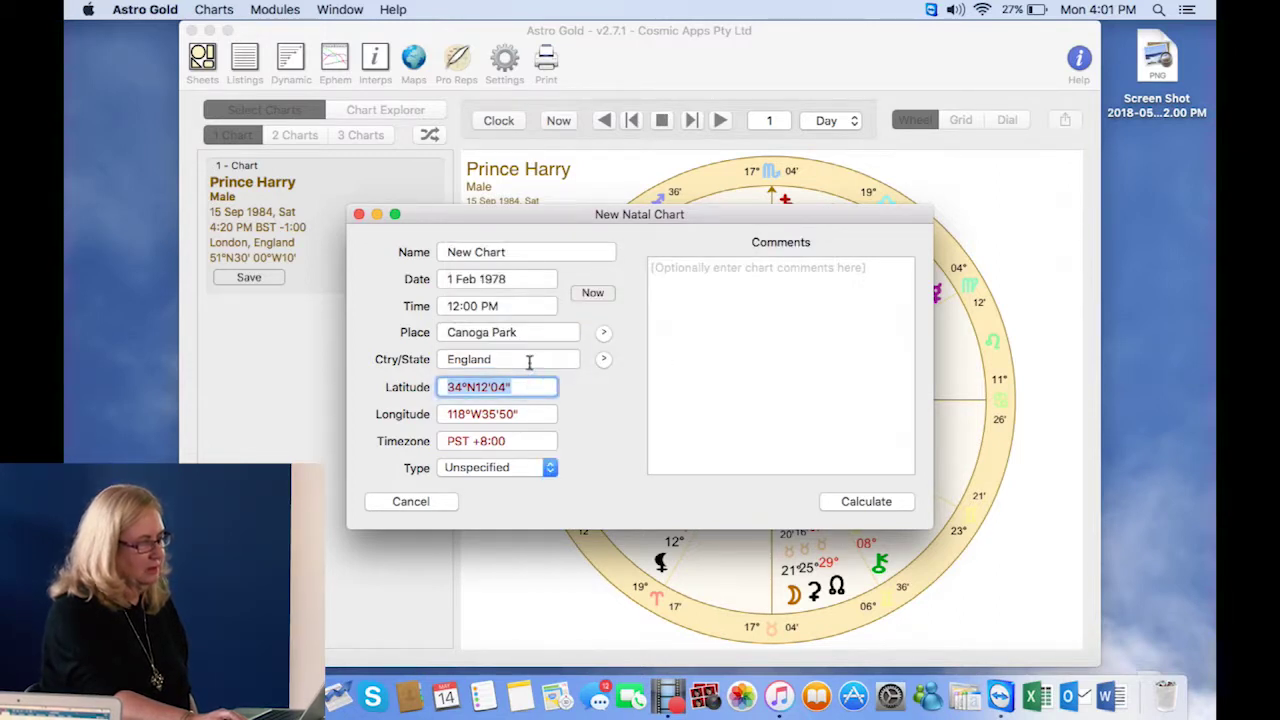
Replace the country/state with CA so the atlas looks up Canoga Park's coordinates and time zone
click(529, 363)
key(BackSpace)
key(BackSpace)
key(BackSpace)
key(BackSpace)
key(BackSpace)
key(BackSpace)
key(BackSpace)
text(C)
key(Tab)
key(Tab)
key(Tab)
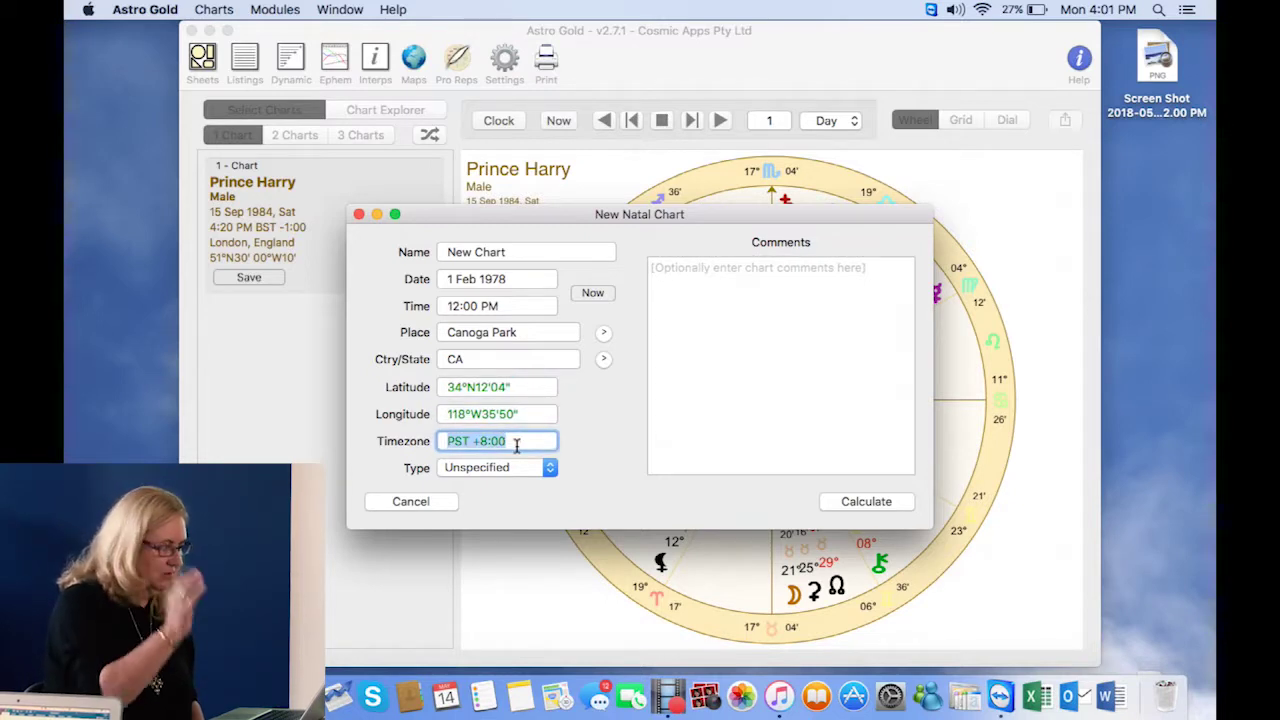
Set the chart type to Event after trying Female, and calculate the chart
click(548, 471)
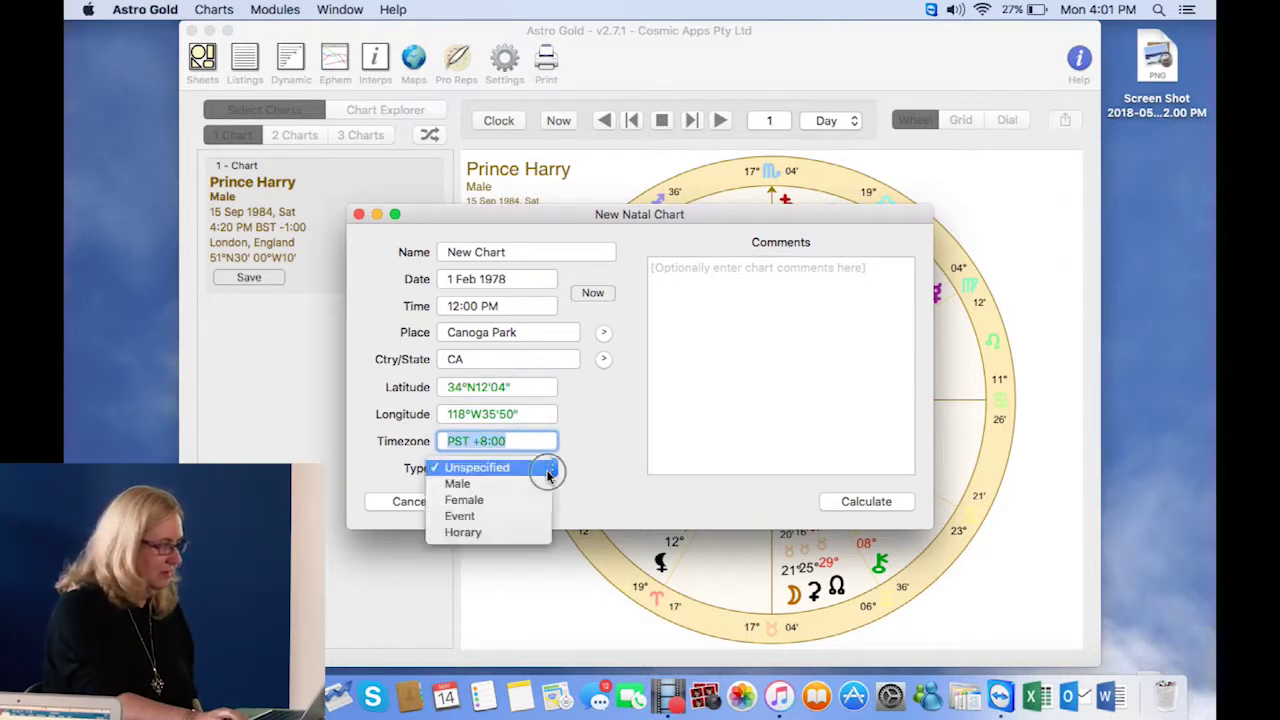
click(531, 500)
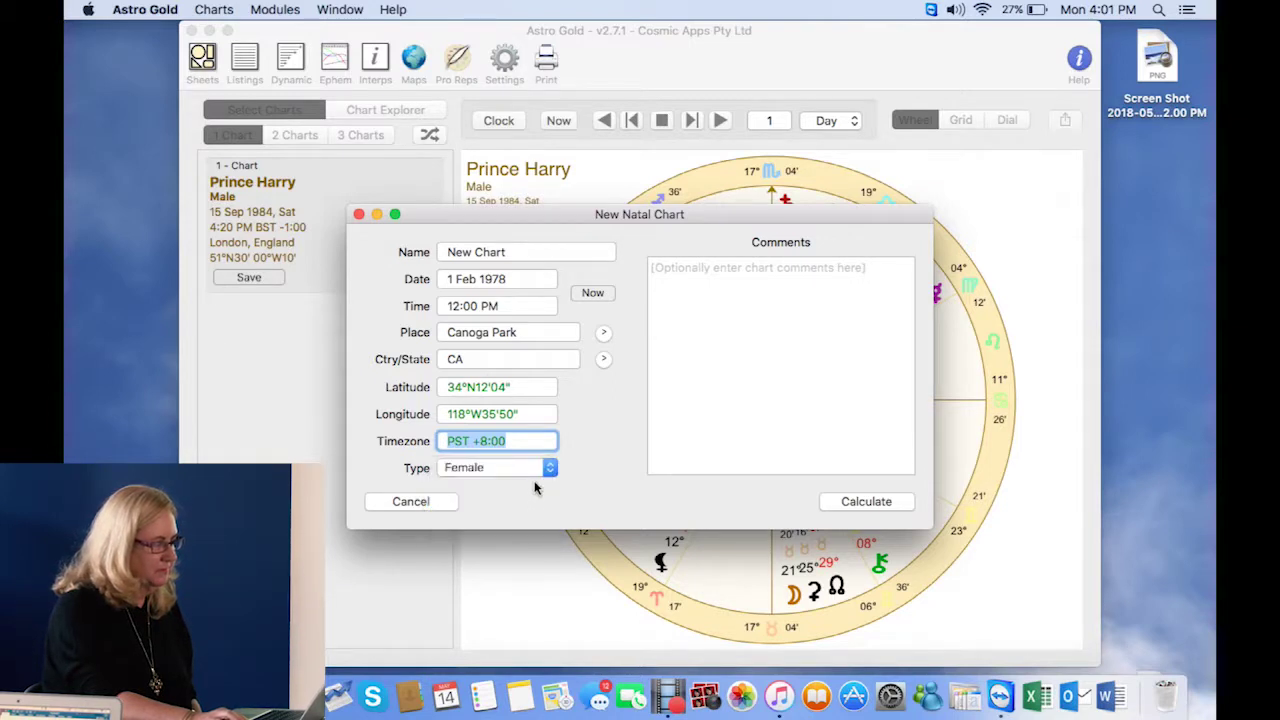
click(548, 470)
click(520, 484)
click(840, 503)
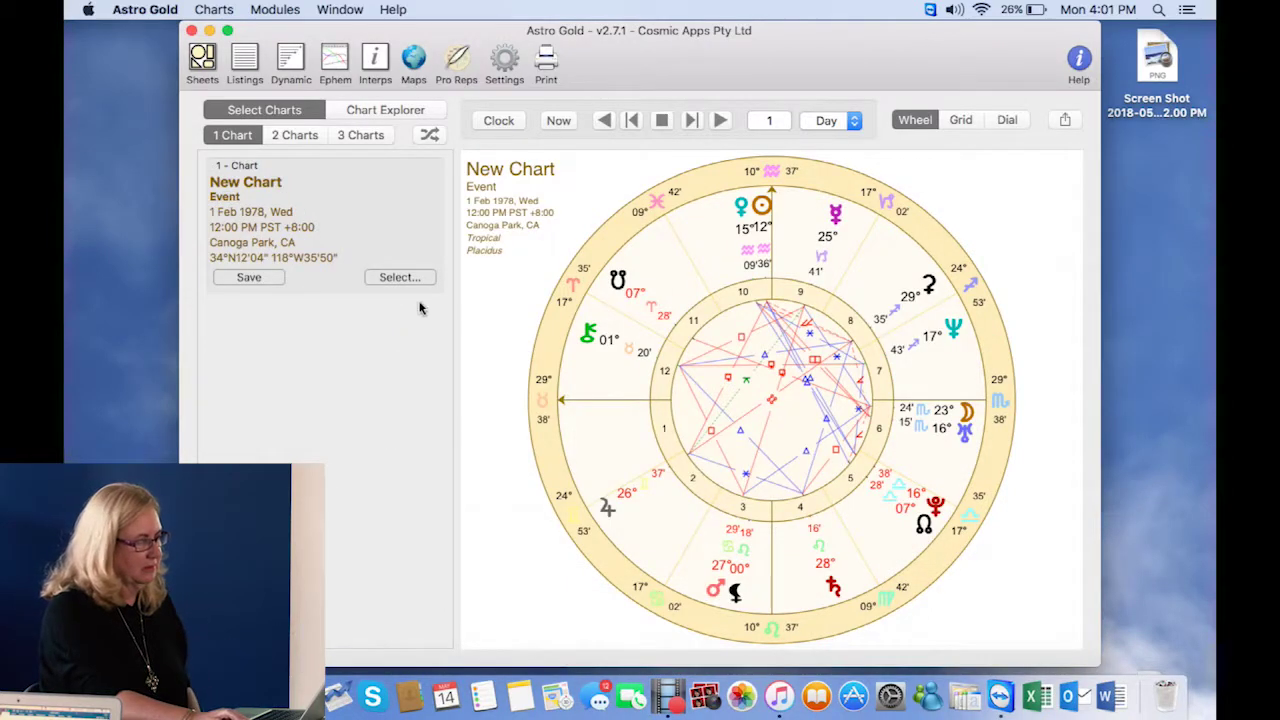
Create another new chart with the default birth data, add the comment "Comments here" and calculate it
click(398, 278)
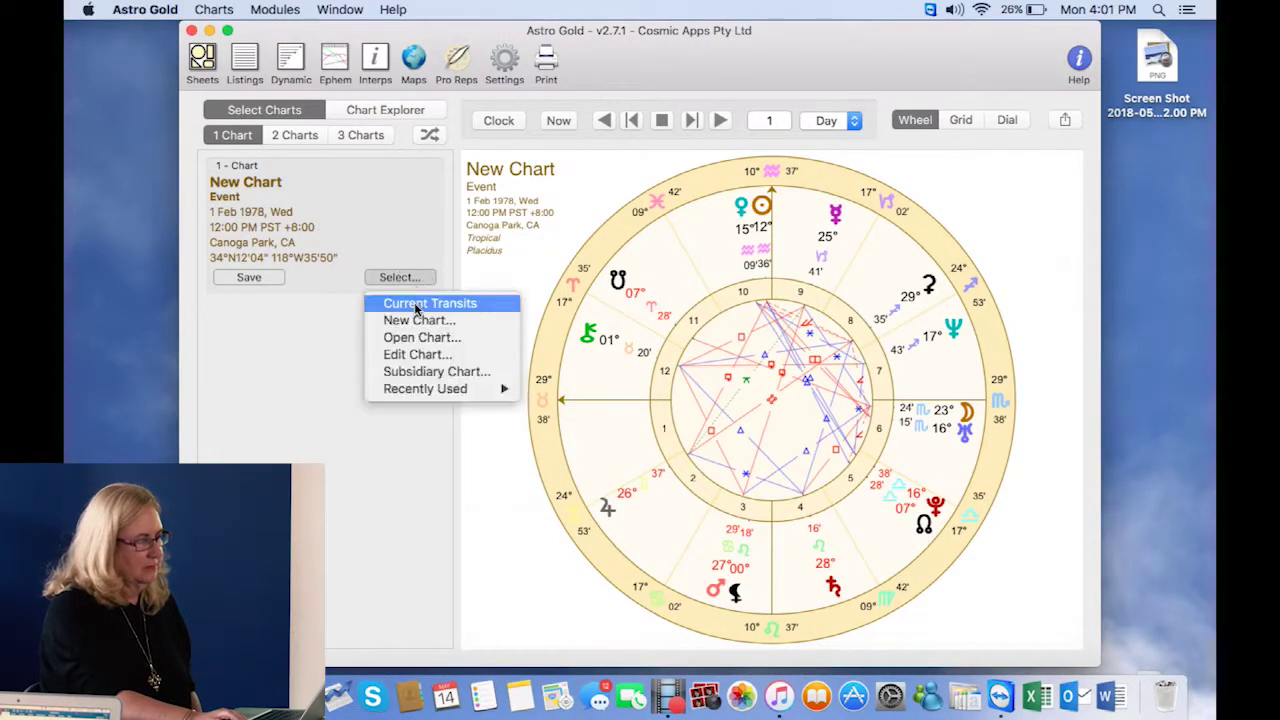
click(432, 320)
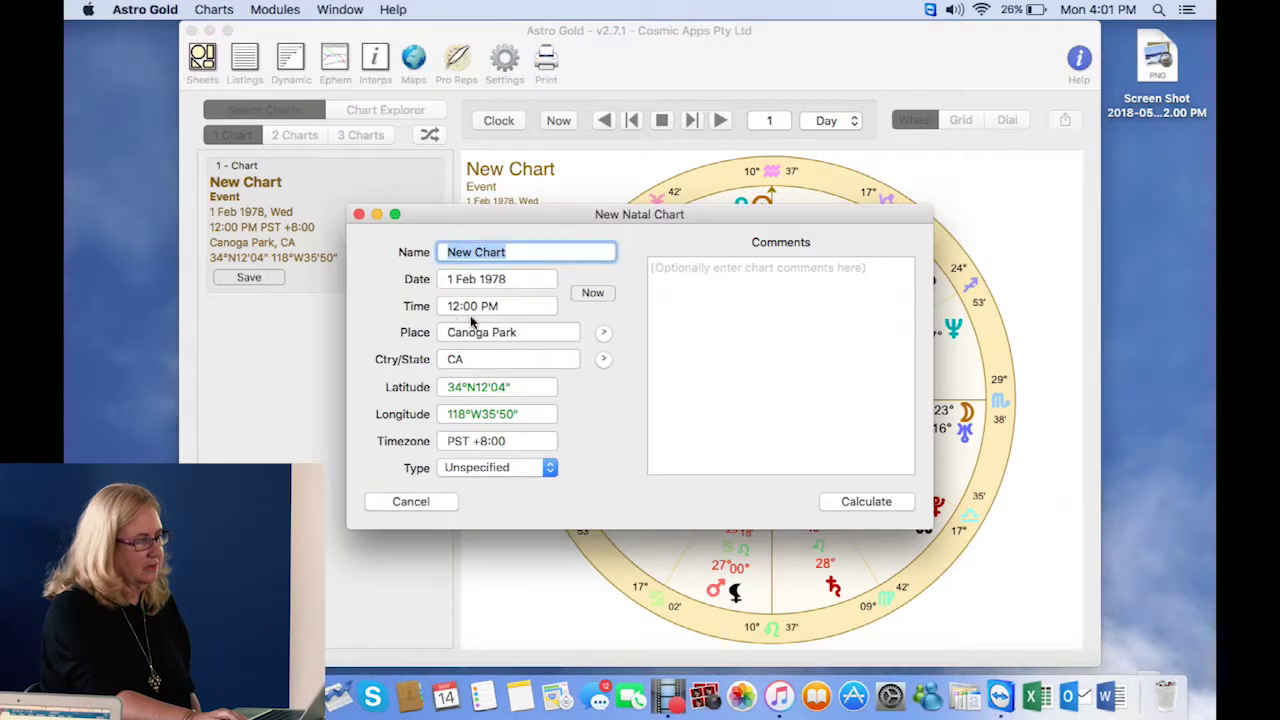
click(753, 277)
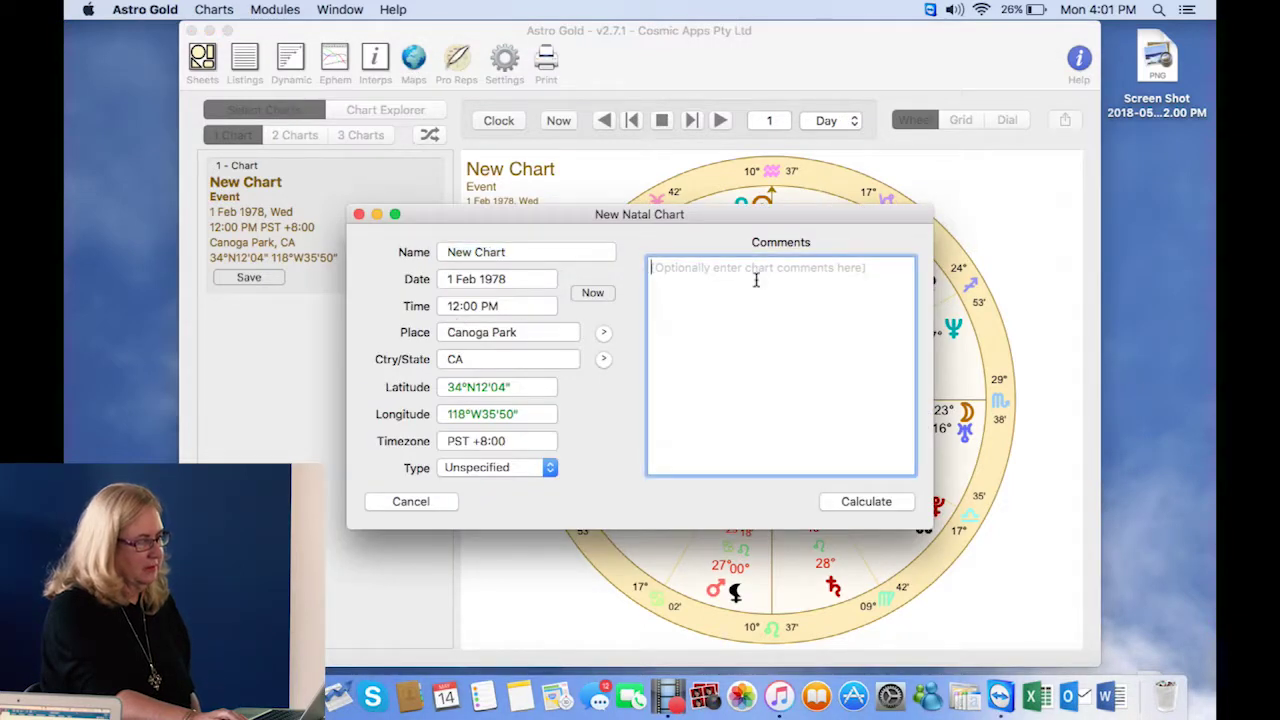
text(Comments here)
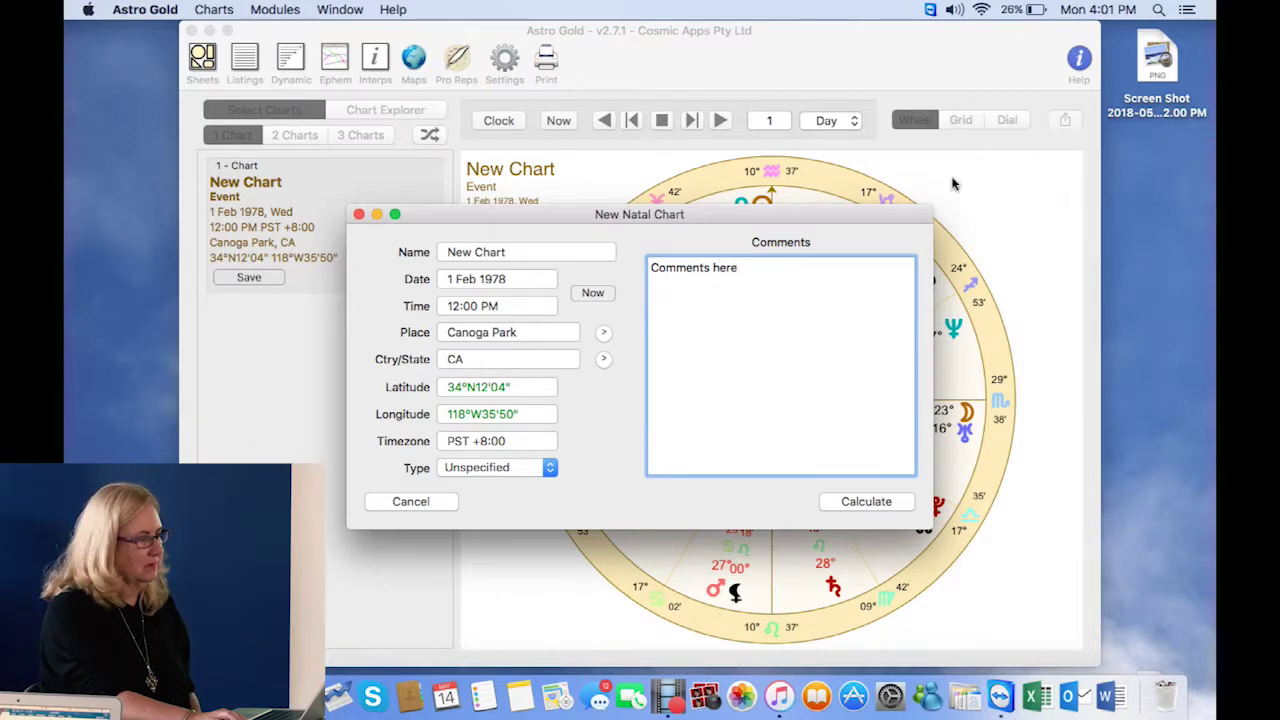
click(866, 502)
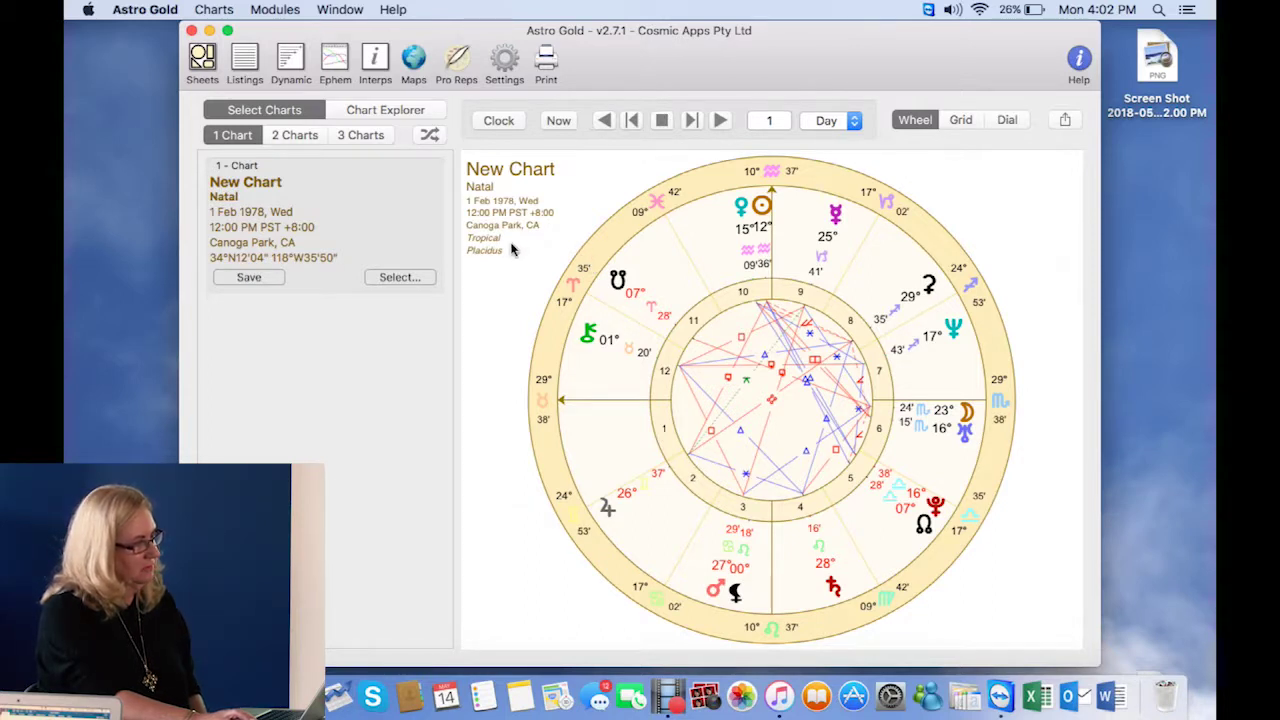
click(414, 278)
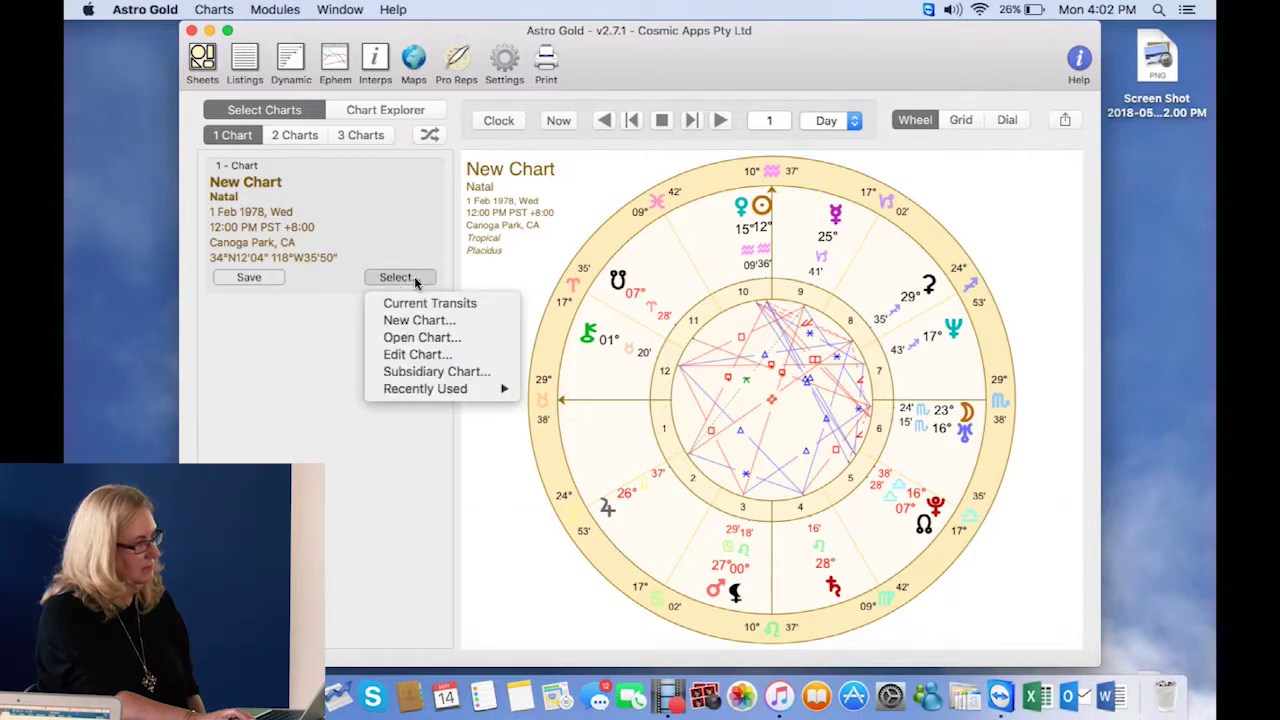
click(435, 340)
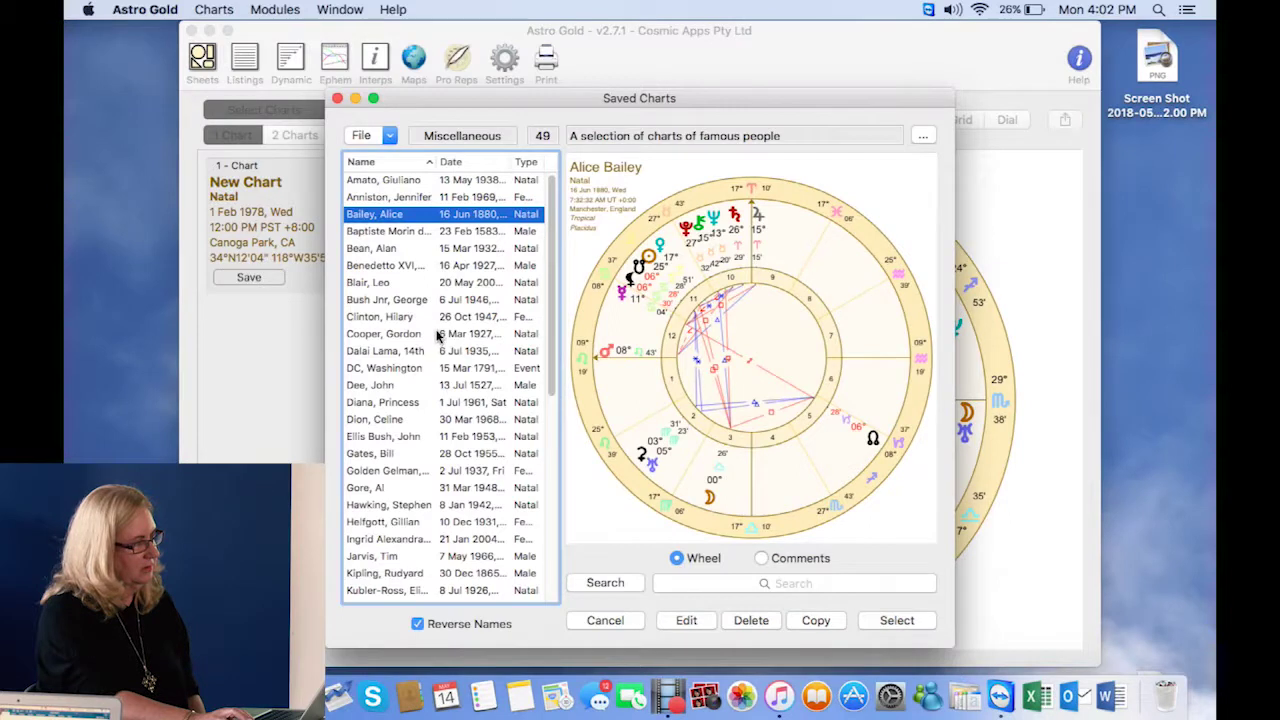
click(604, 620)
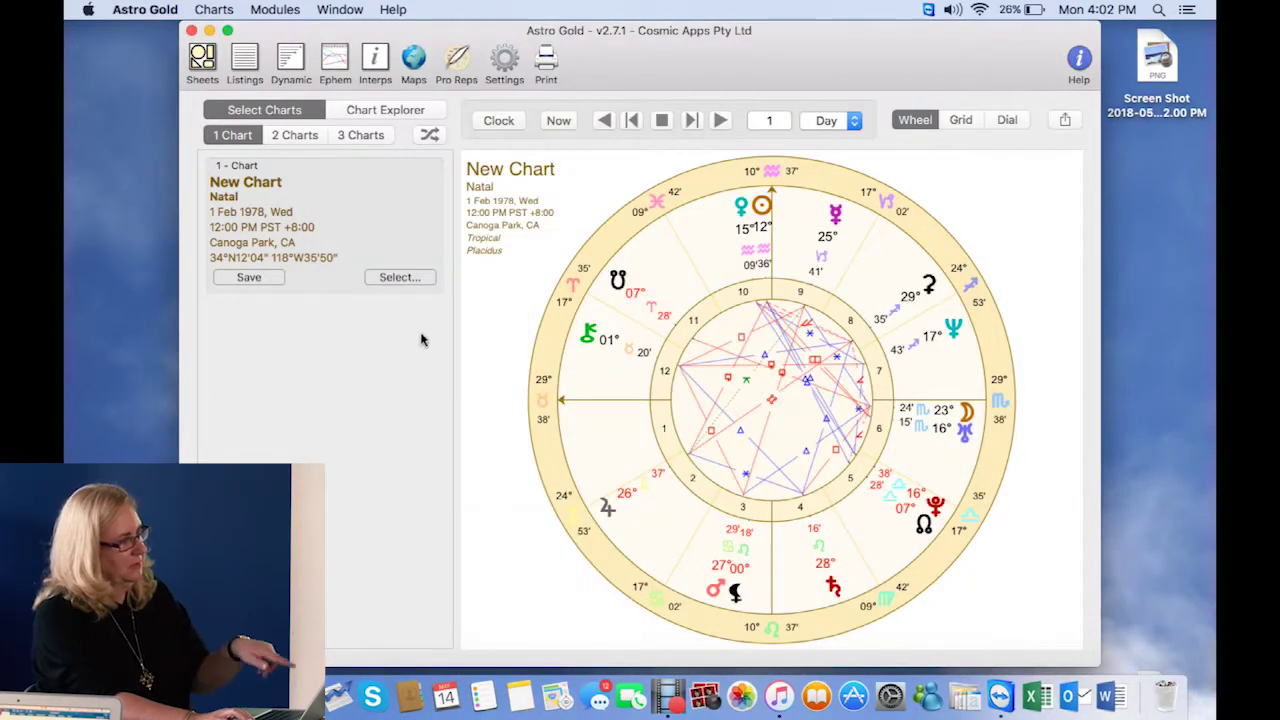
Open the saved charts list and preview the charts of Hilary Clinton, John Dee and Princess Diana
click(409, 278)
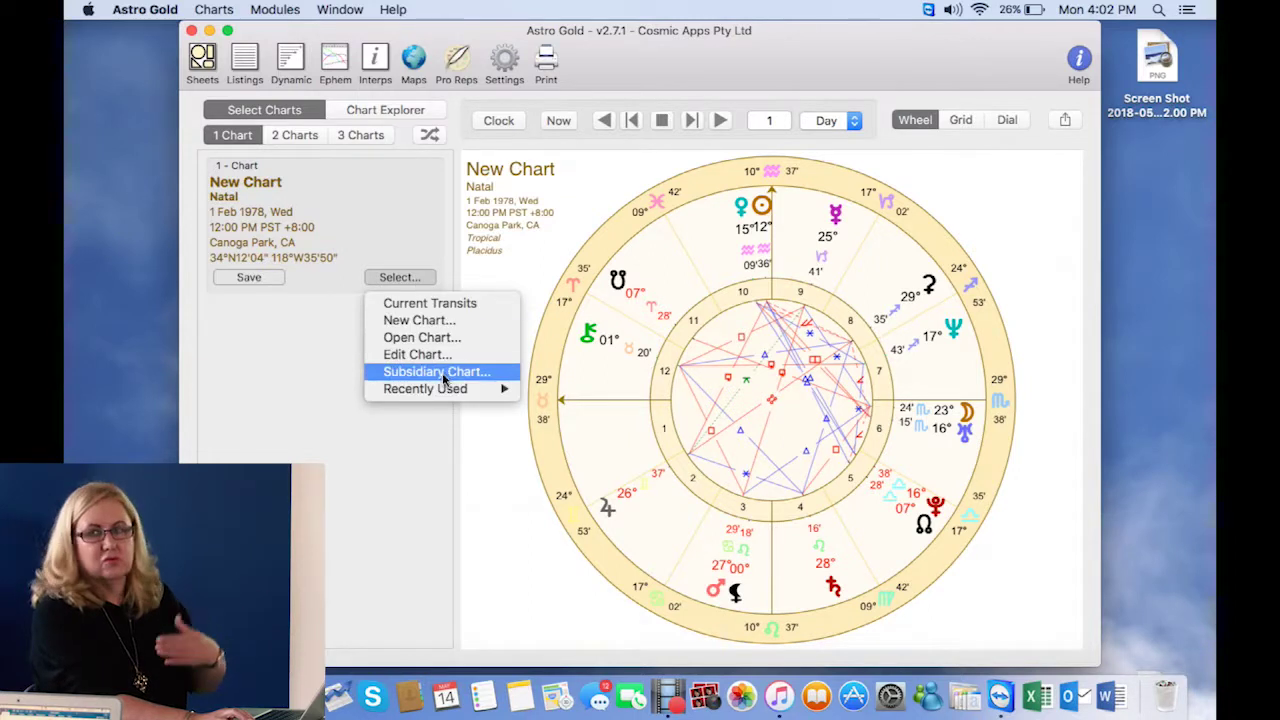
mouse_move(460, 389)
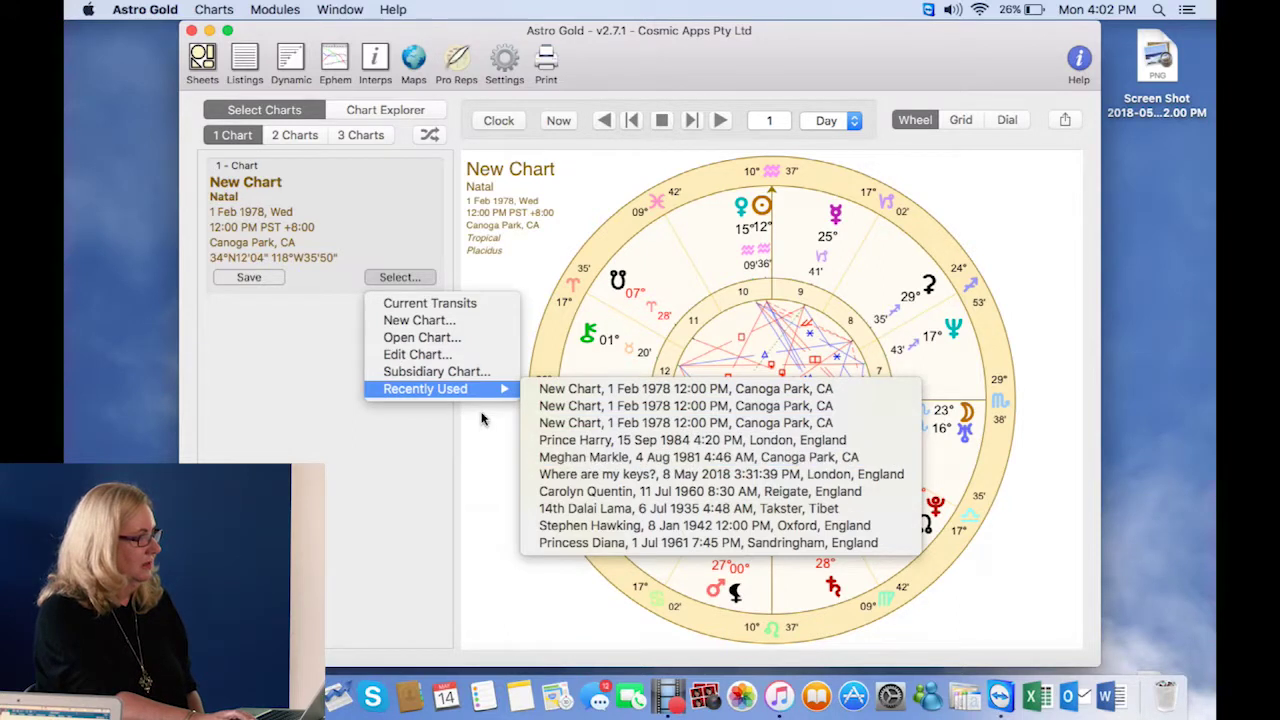
click(465, 340)
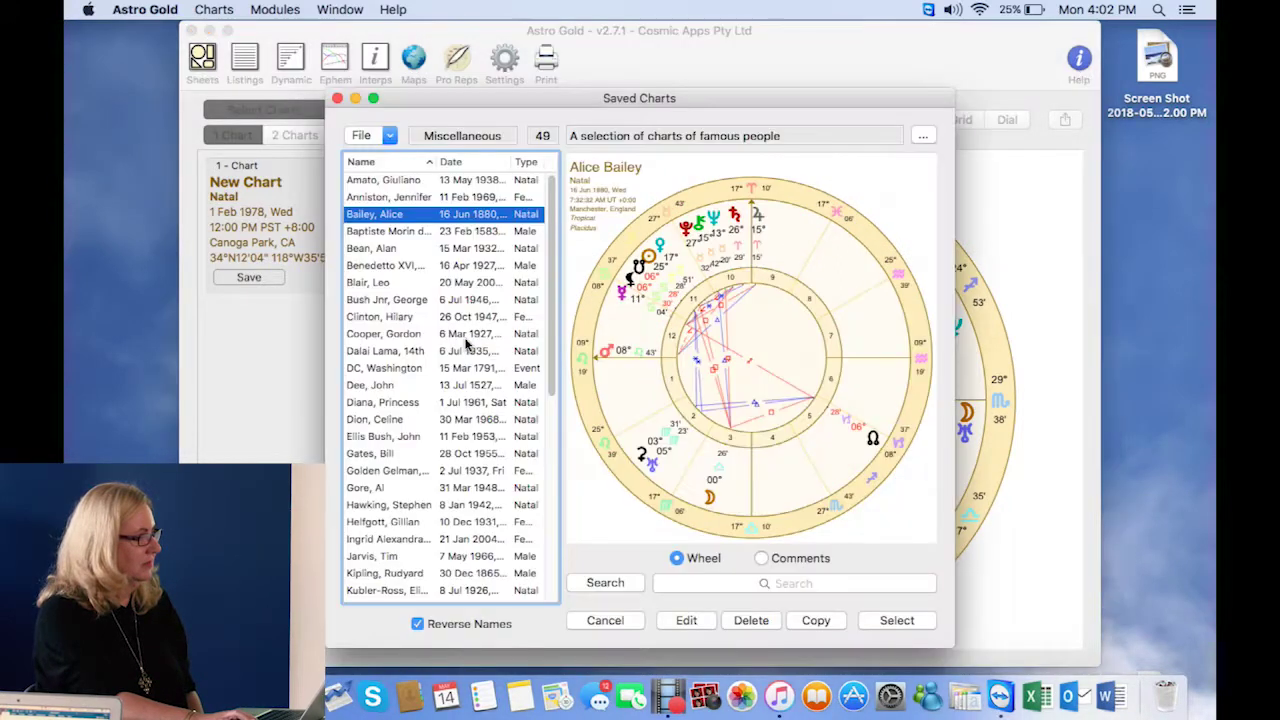
click(407, 317)
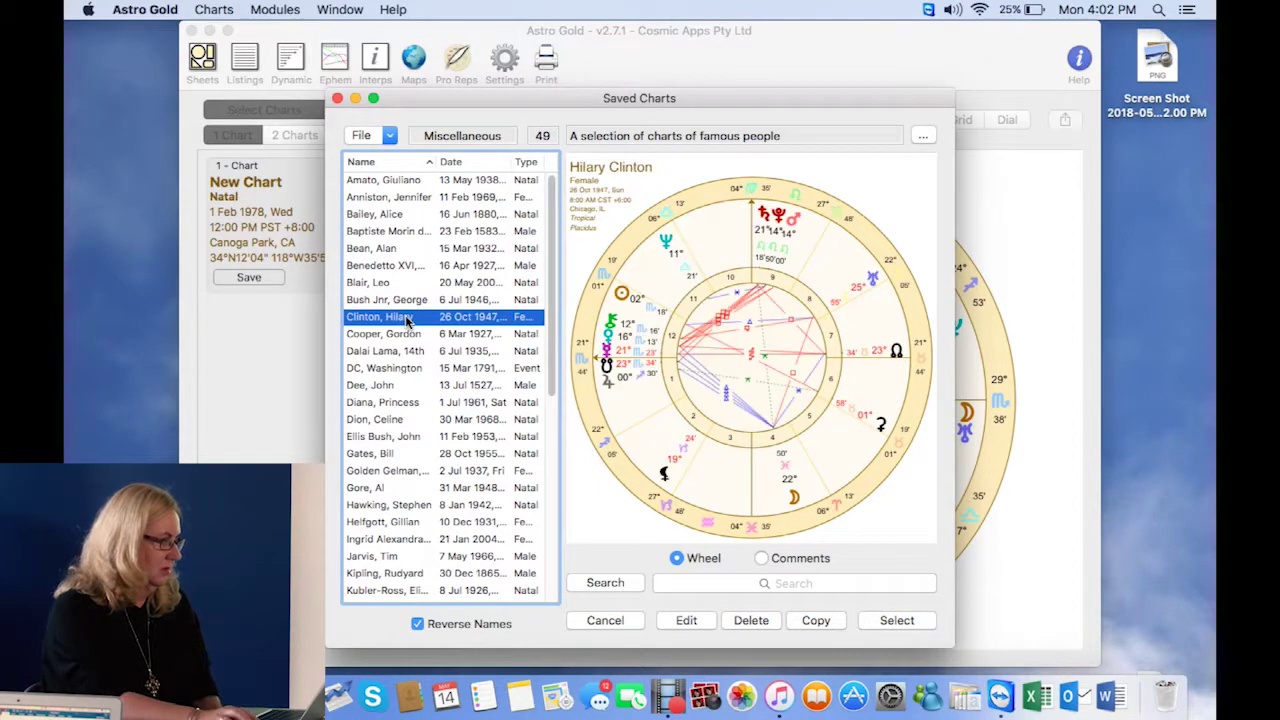
click(450, 389)
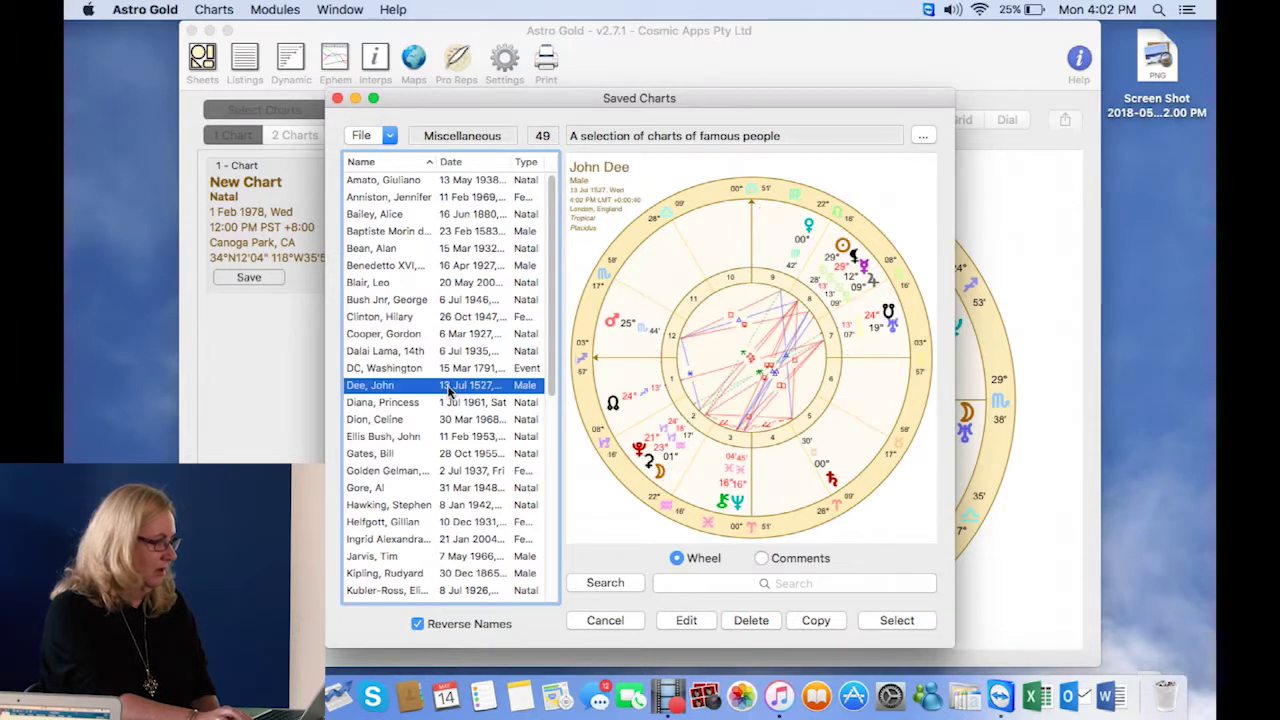
click(450, 404)
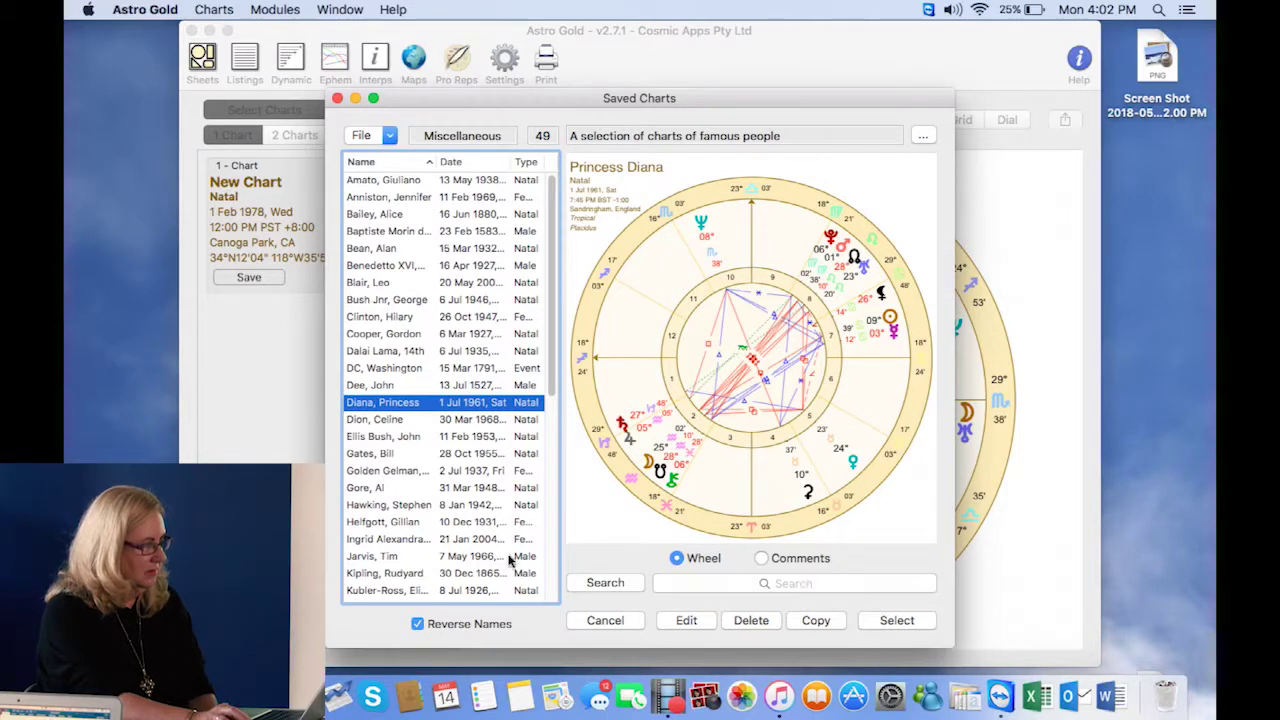
Switch the Reverse Names option of the saved charts list off and back on
click(696, 585)
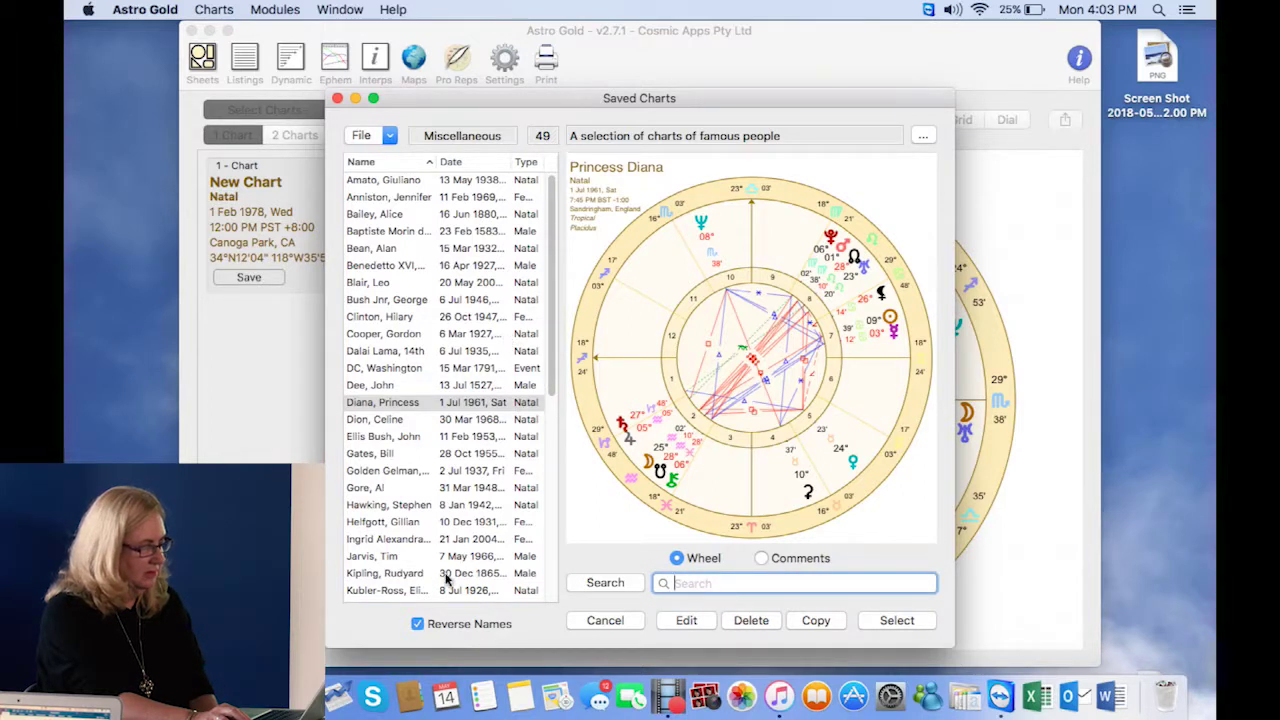
click(420, 625)
click(419, 624)
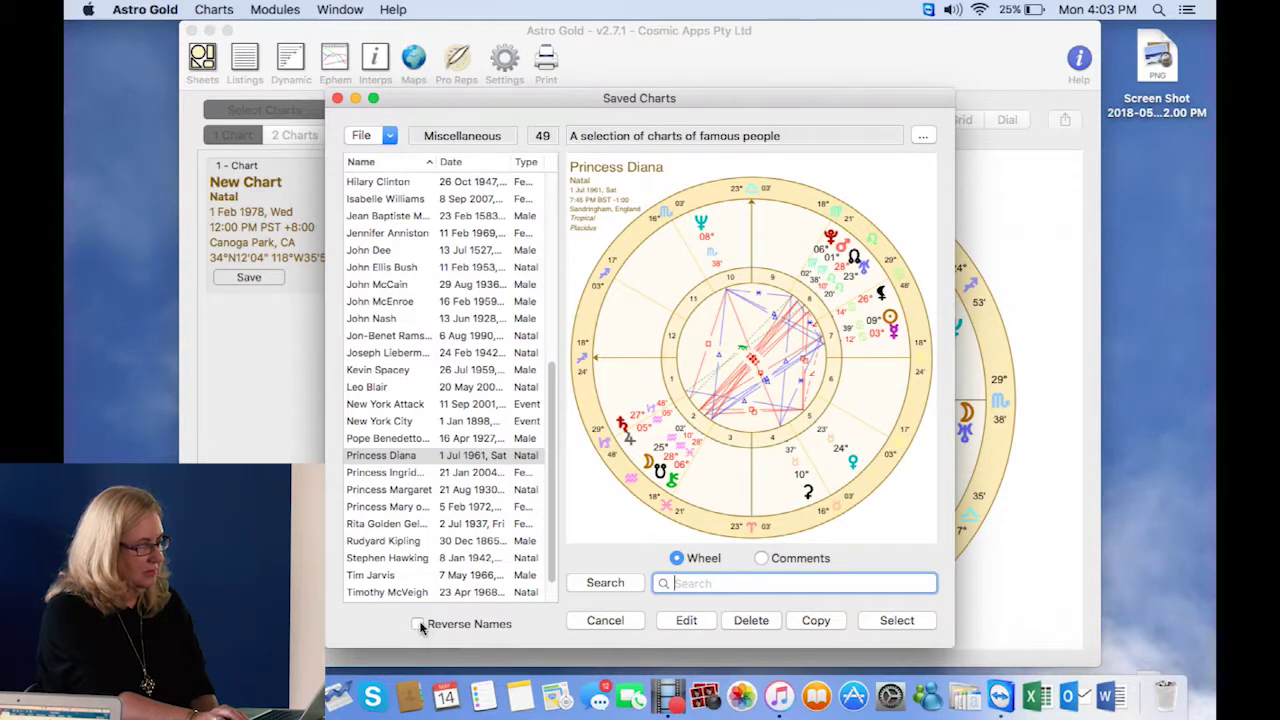
click(419, 624)
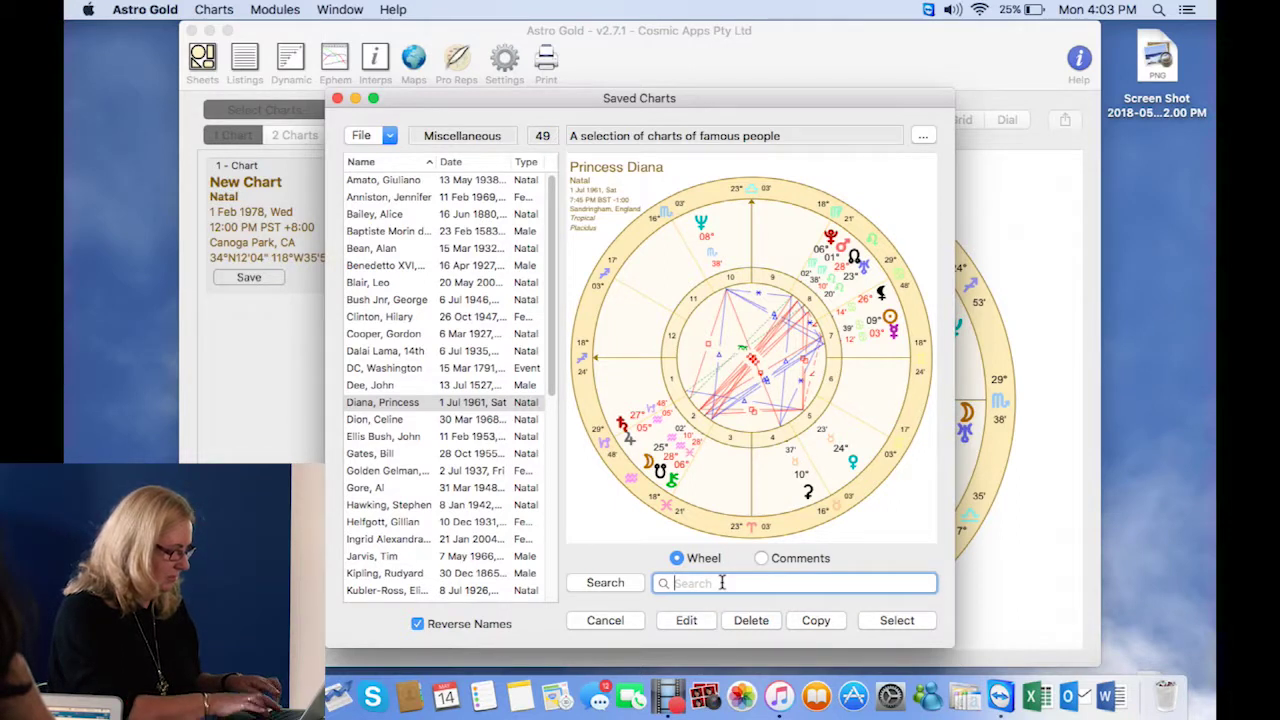
Search the saved charts for "Bill Clinton" and dismiss the search results
text(Bill Cli)
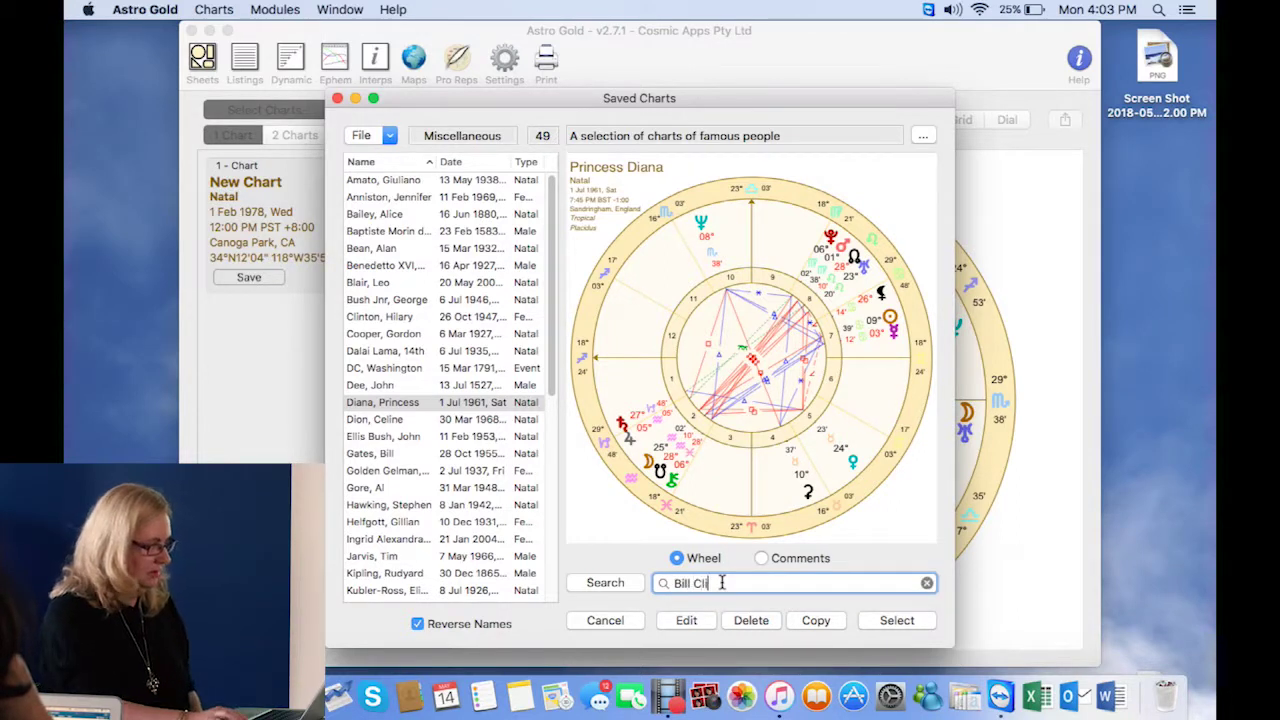
text(nton)
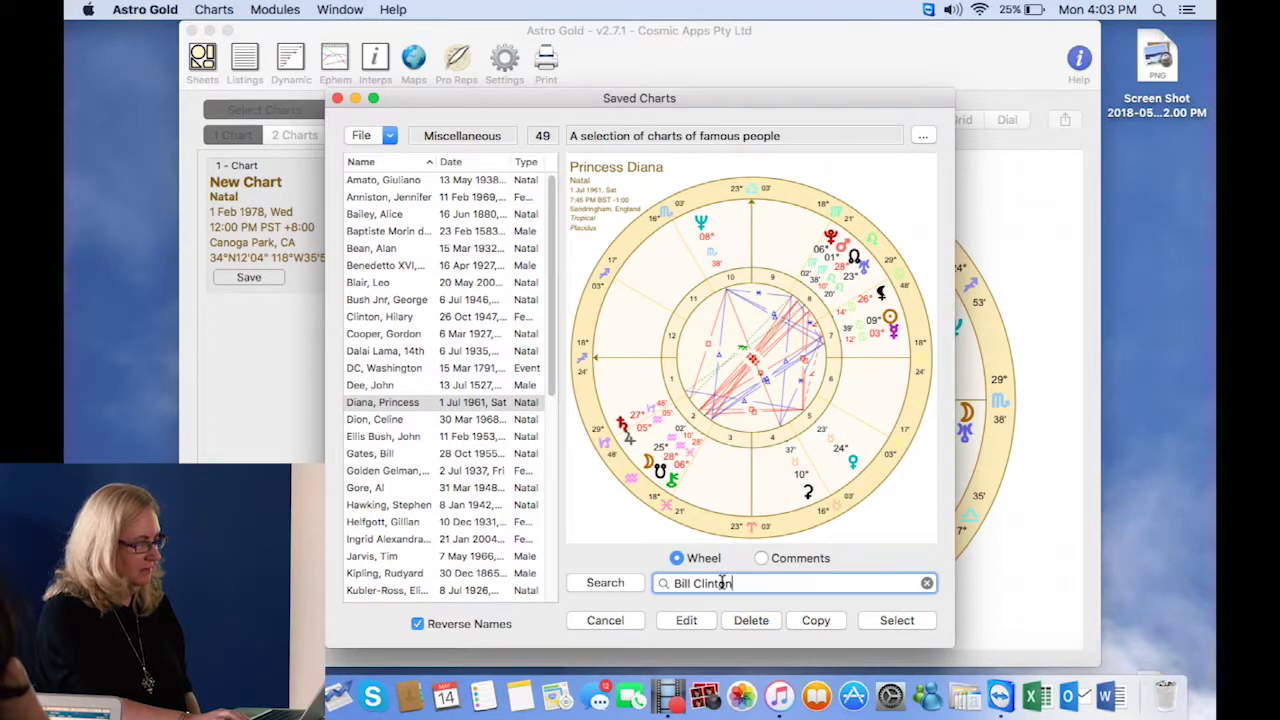
click(614, 588)
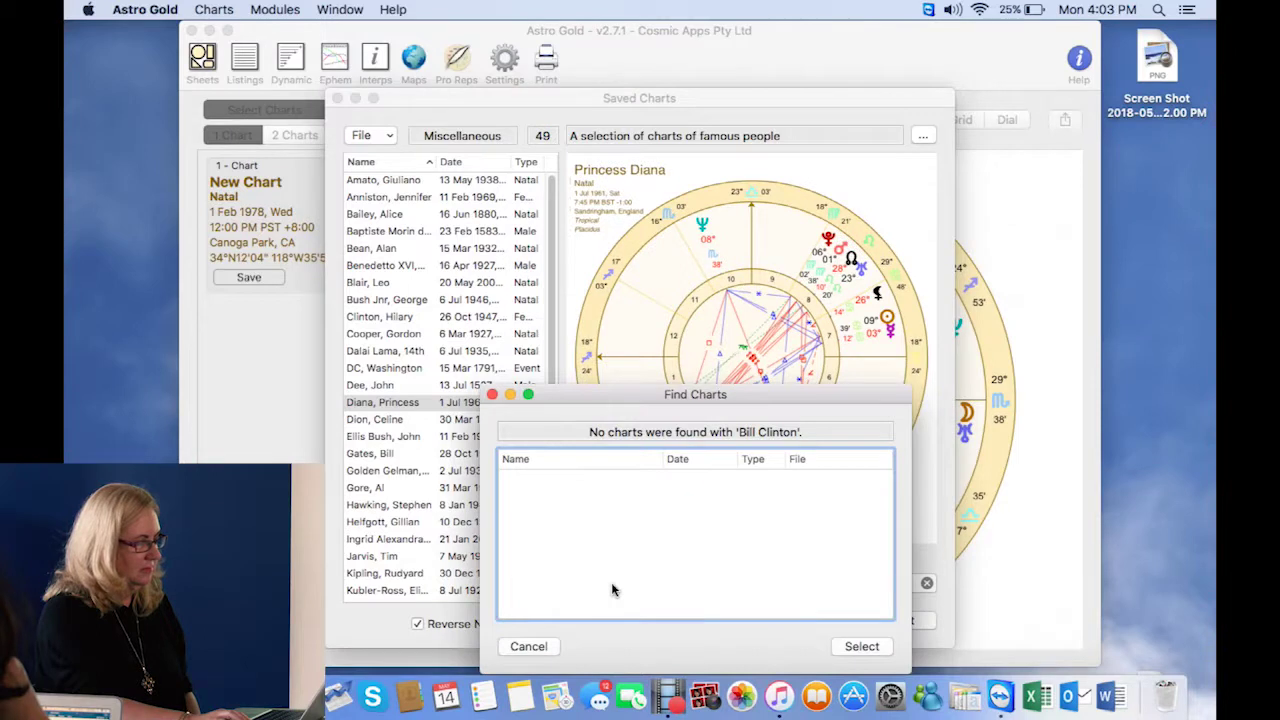
click(545, 647)
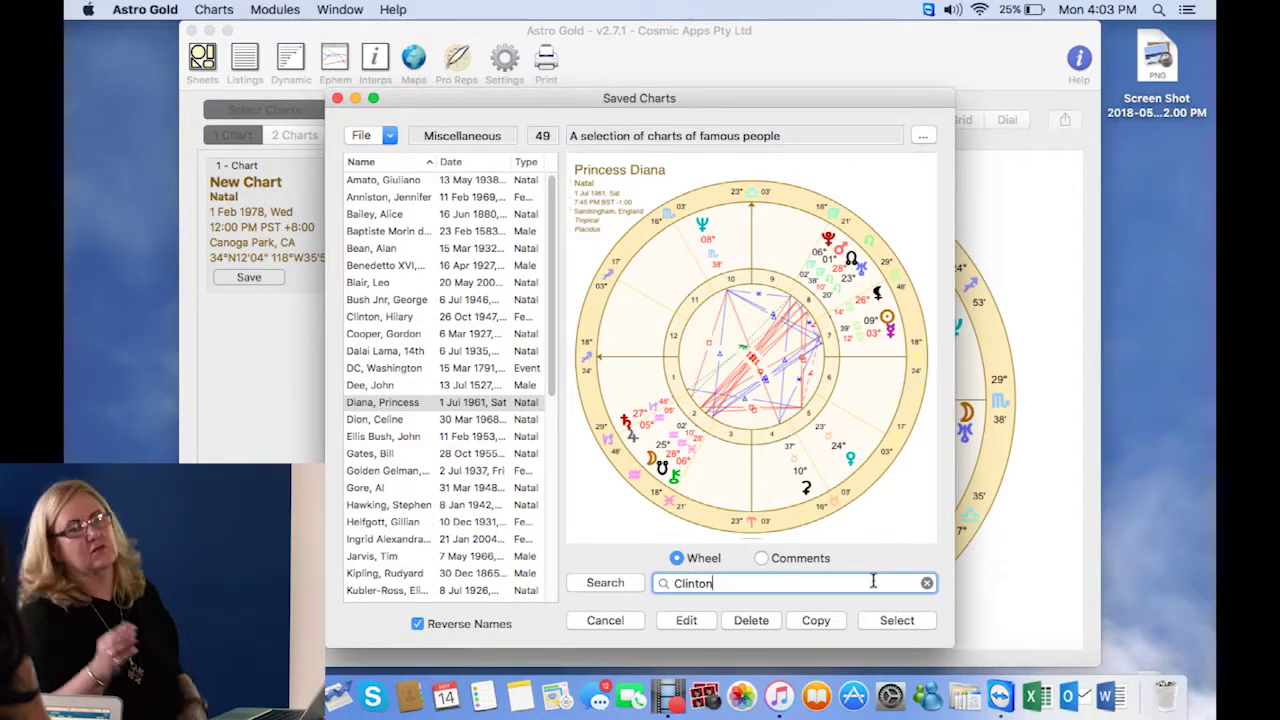
Search the saved charts for "Clinton" and open the Hilary Clinton chart from the results
click(893, 621)
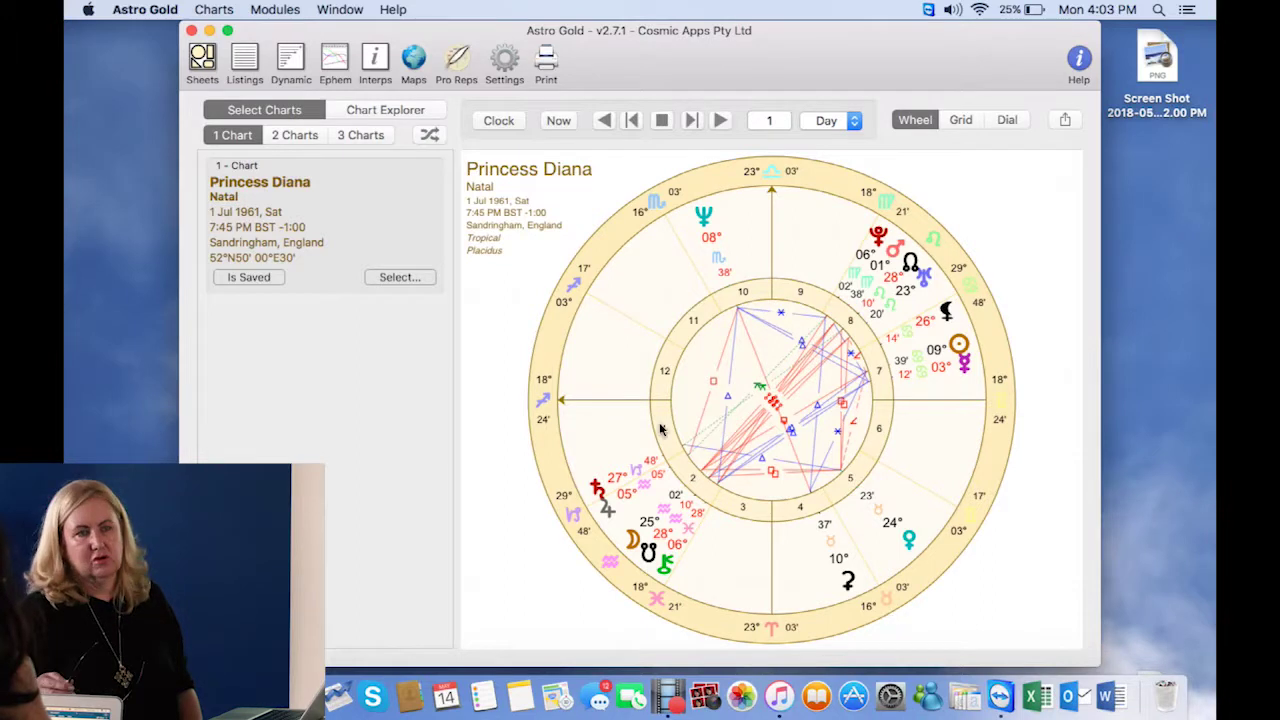
click(407, 280)
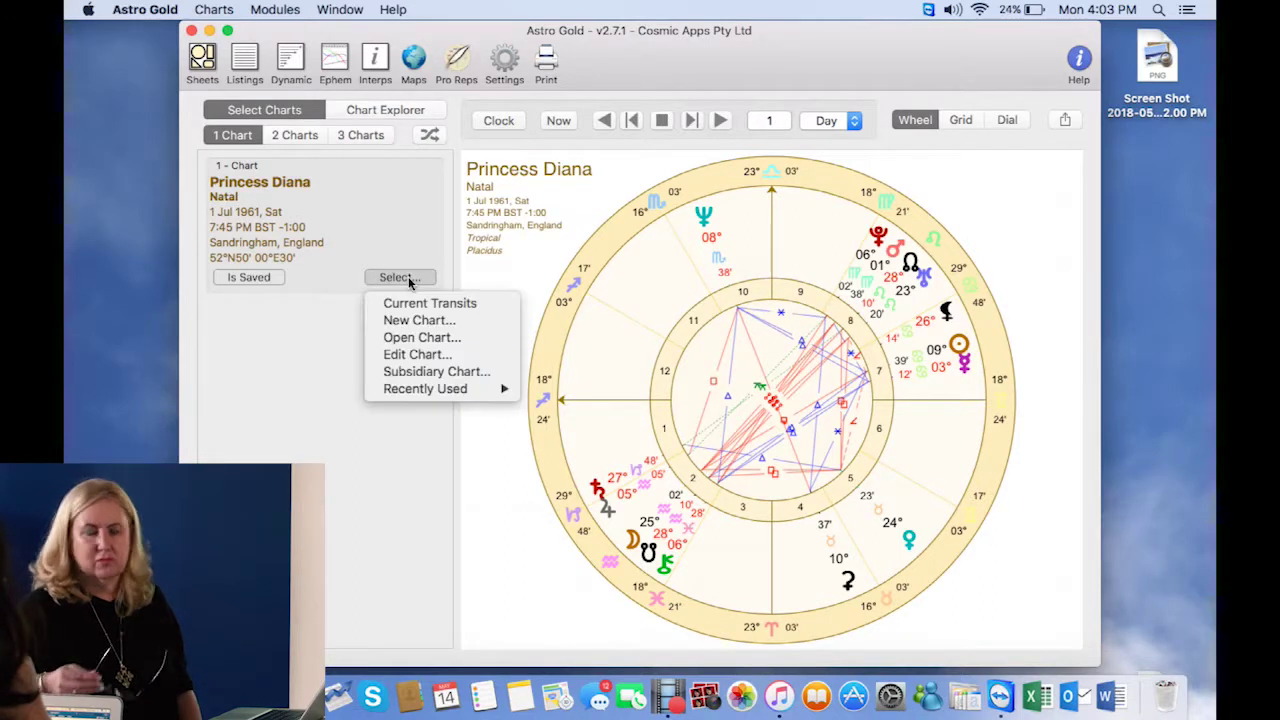
click(440, 337)
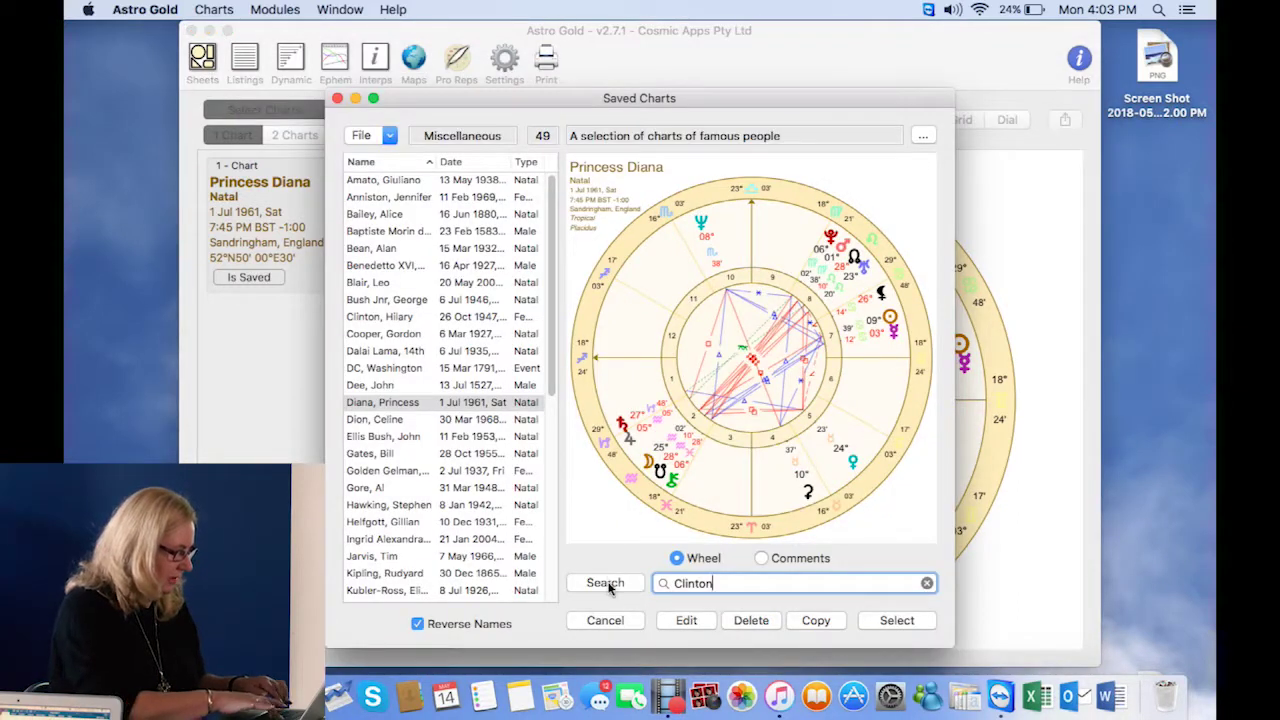
click(606, 583)
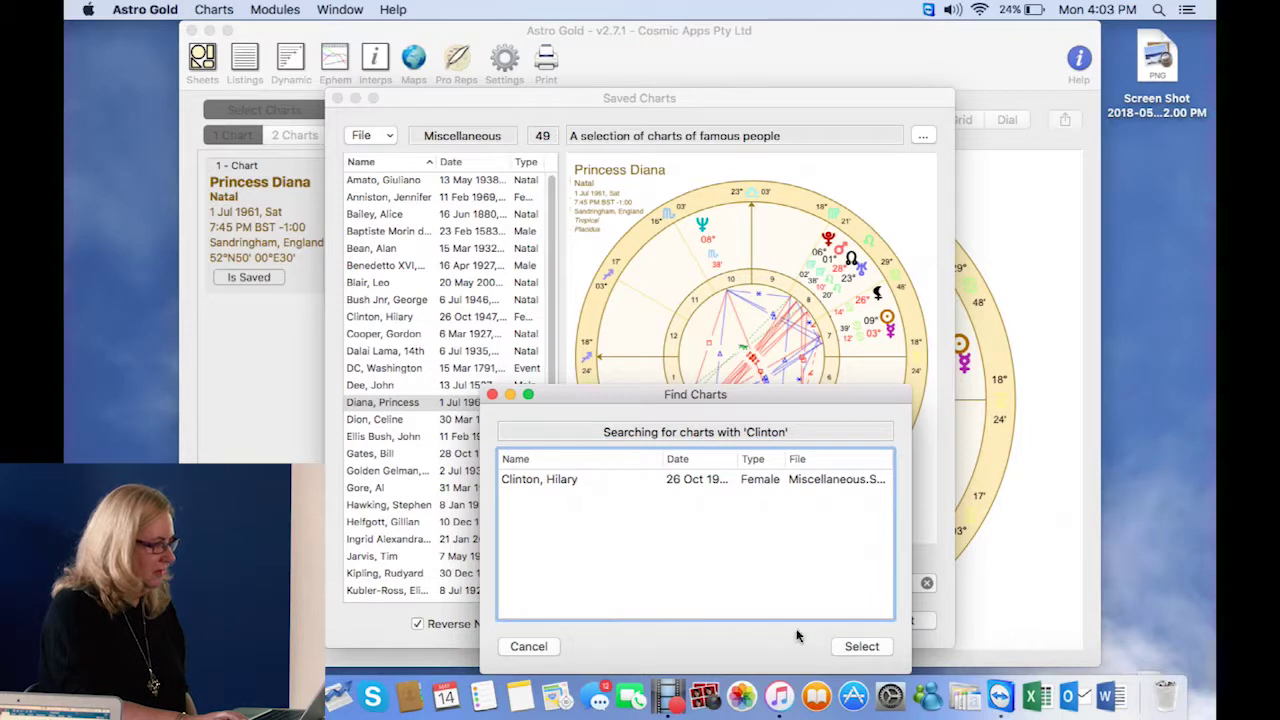
click(864, 646)
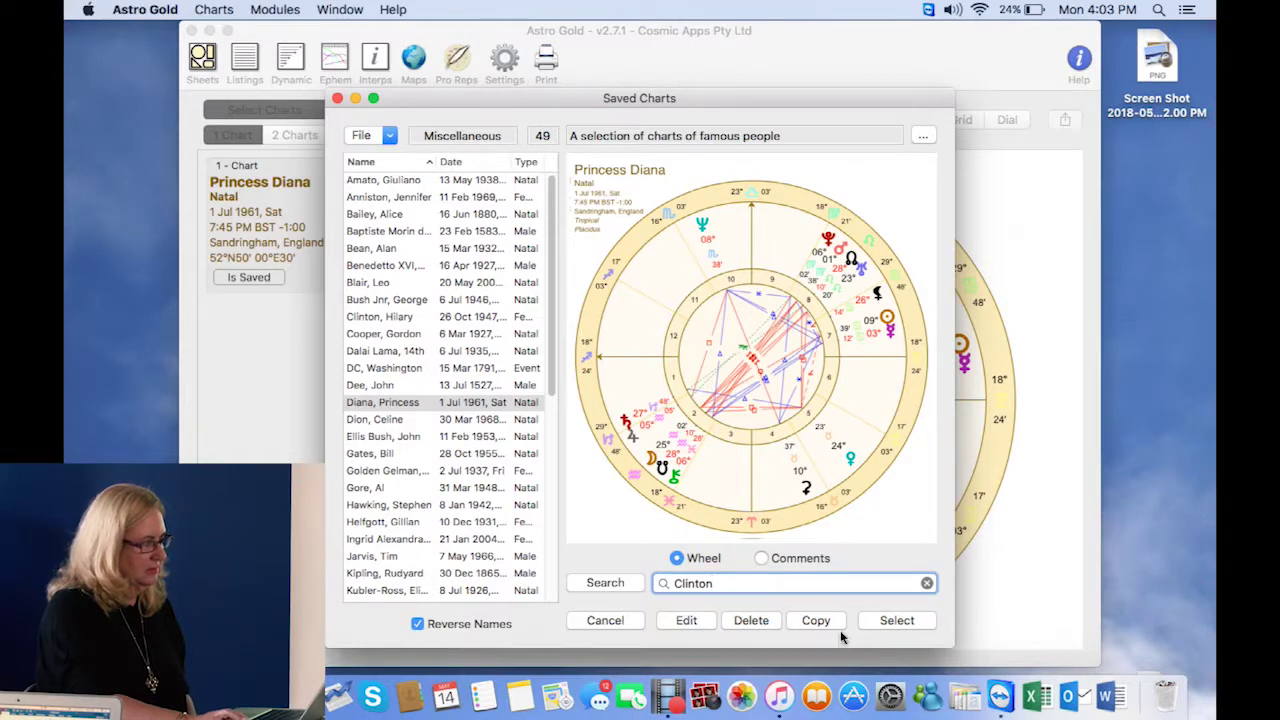
click(612, 584)
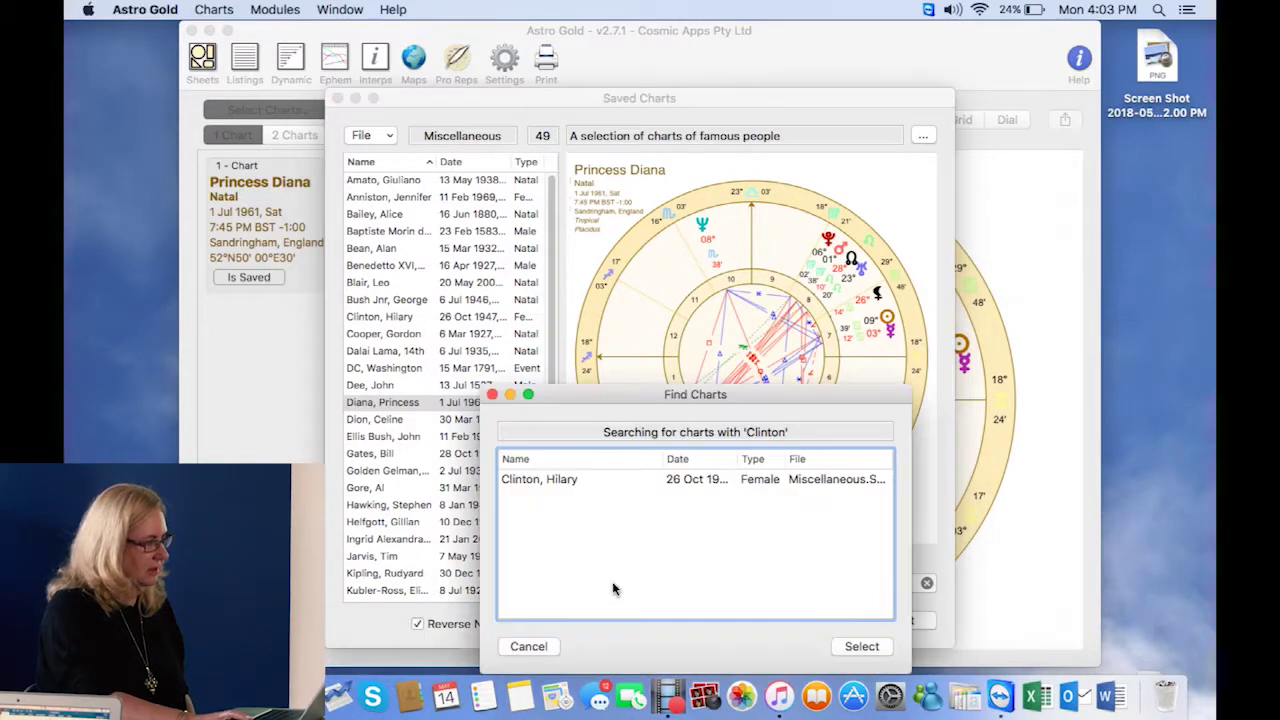
double_click(595, 482)
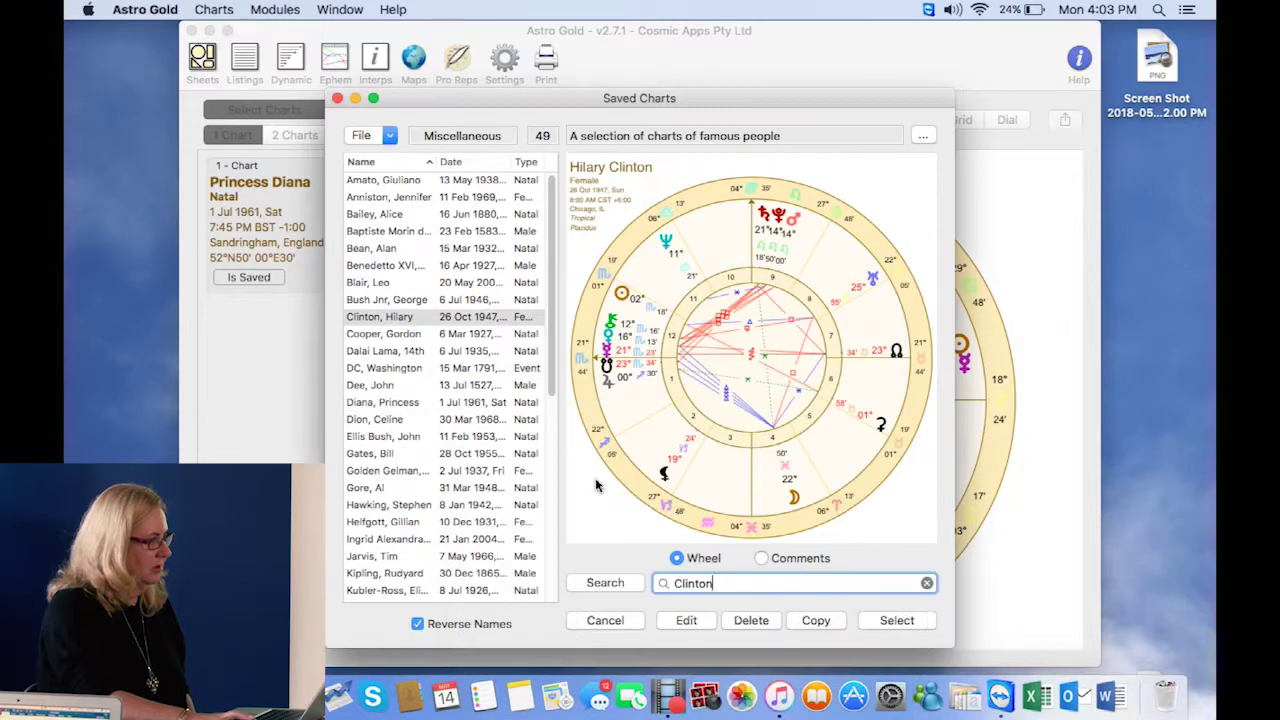
click(899, 621)
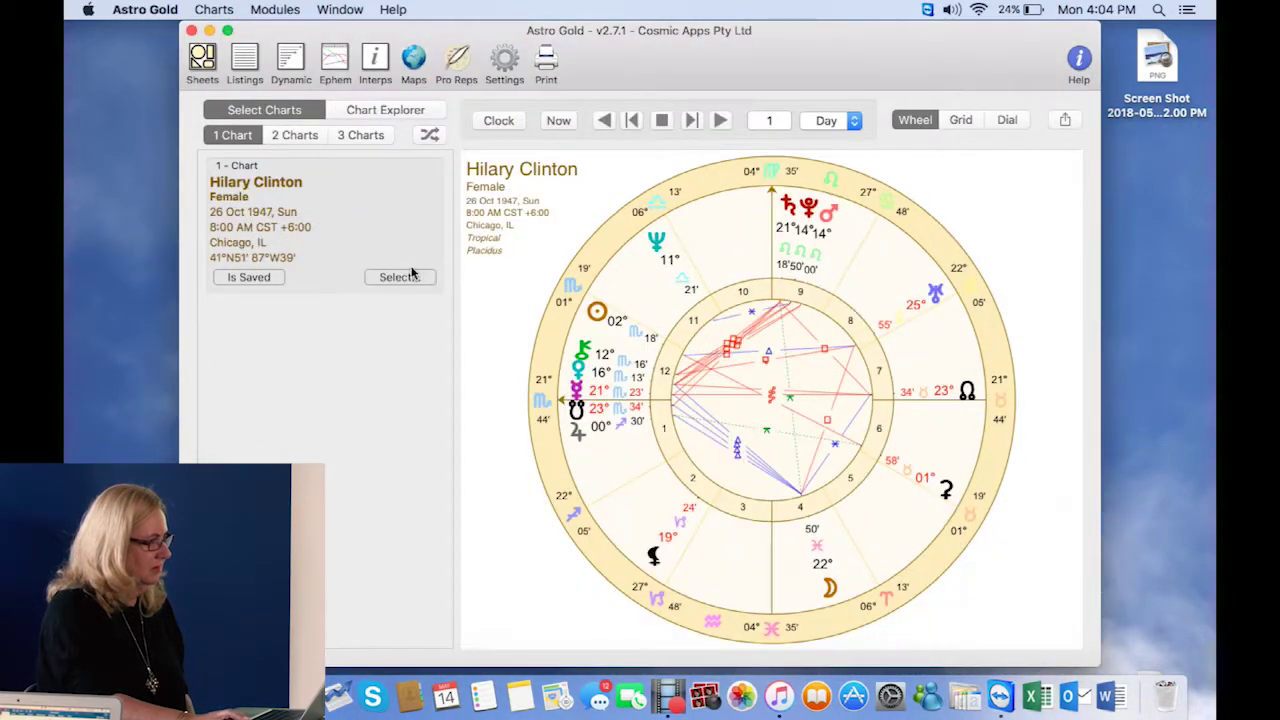
Open the Meghan Markle chart from the recently used charts
click(393, 277)
mouse_move(491, 389)
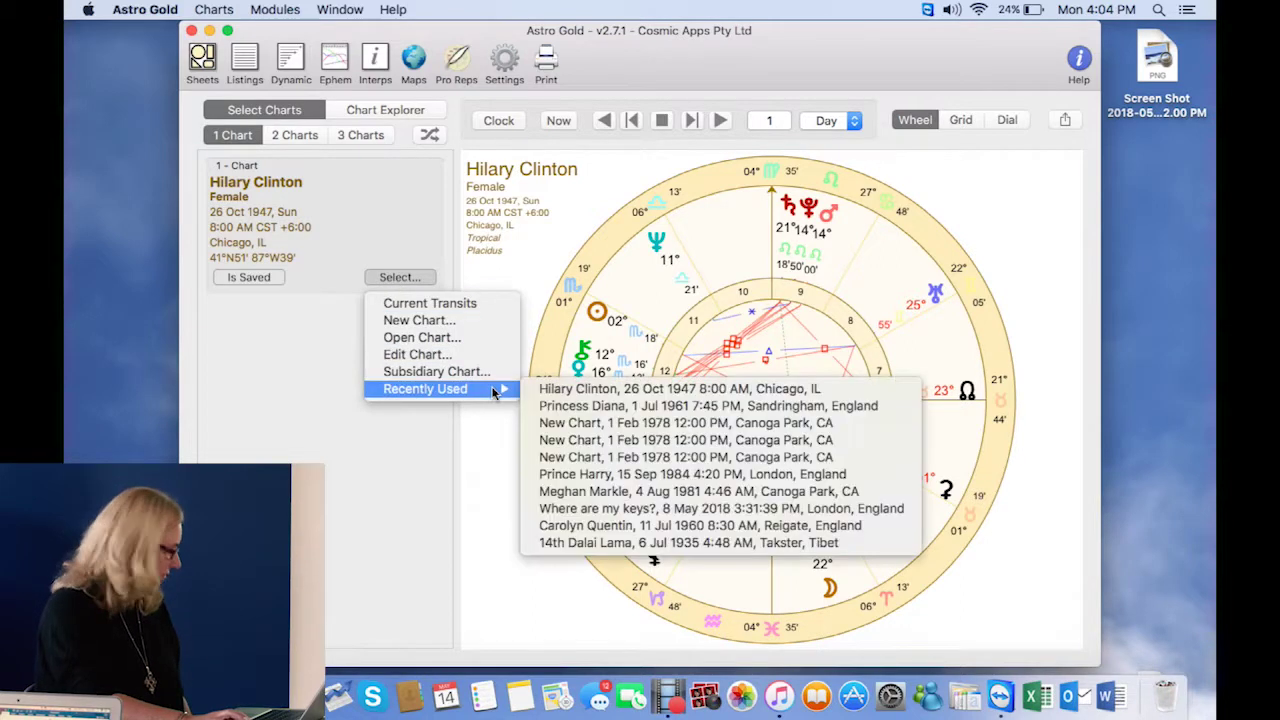
click(650, 491)
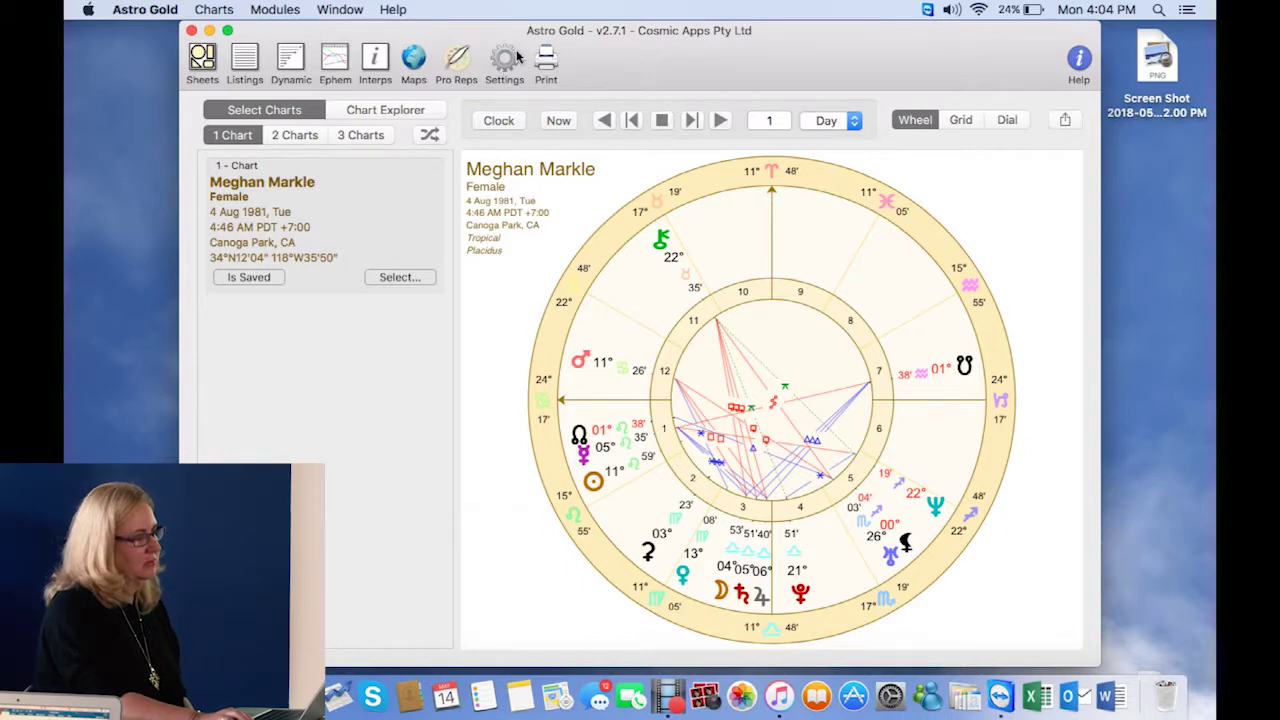
Add the Vertex to the displayed chart points in the preferences, and switch Ceres and the Black Moon off and back on
click(506, 66)
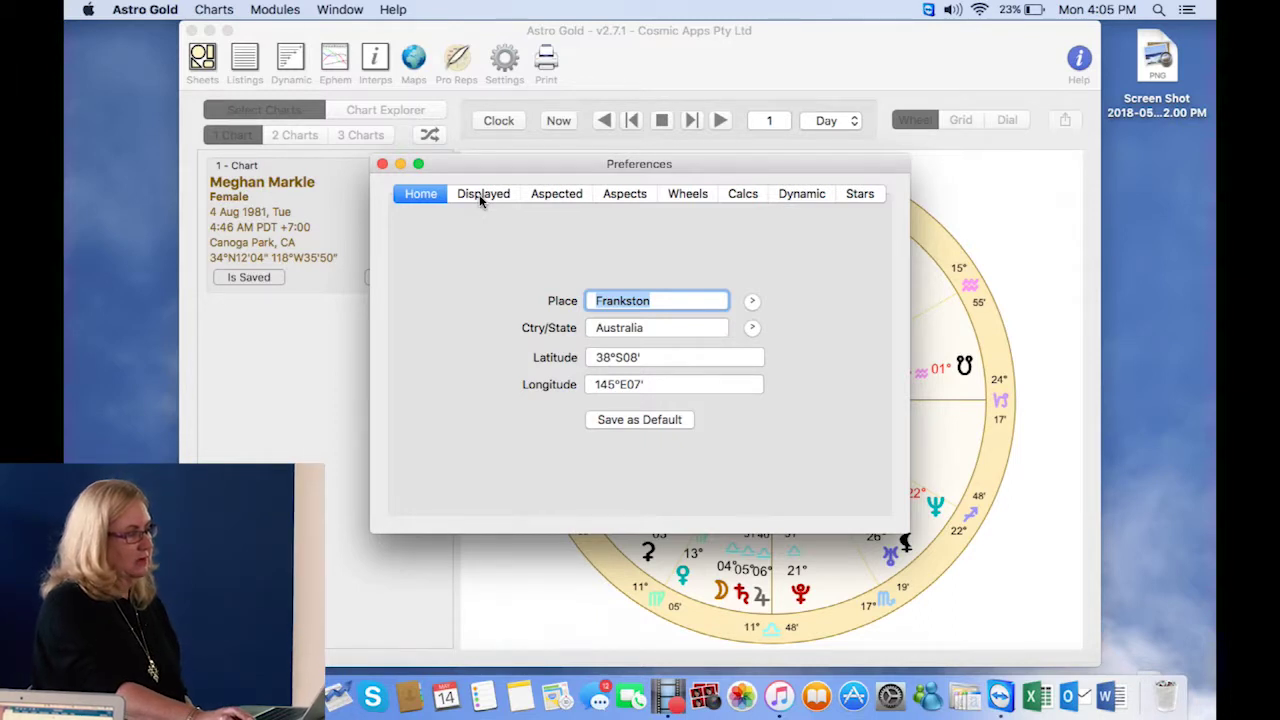
click(480, 196)
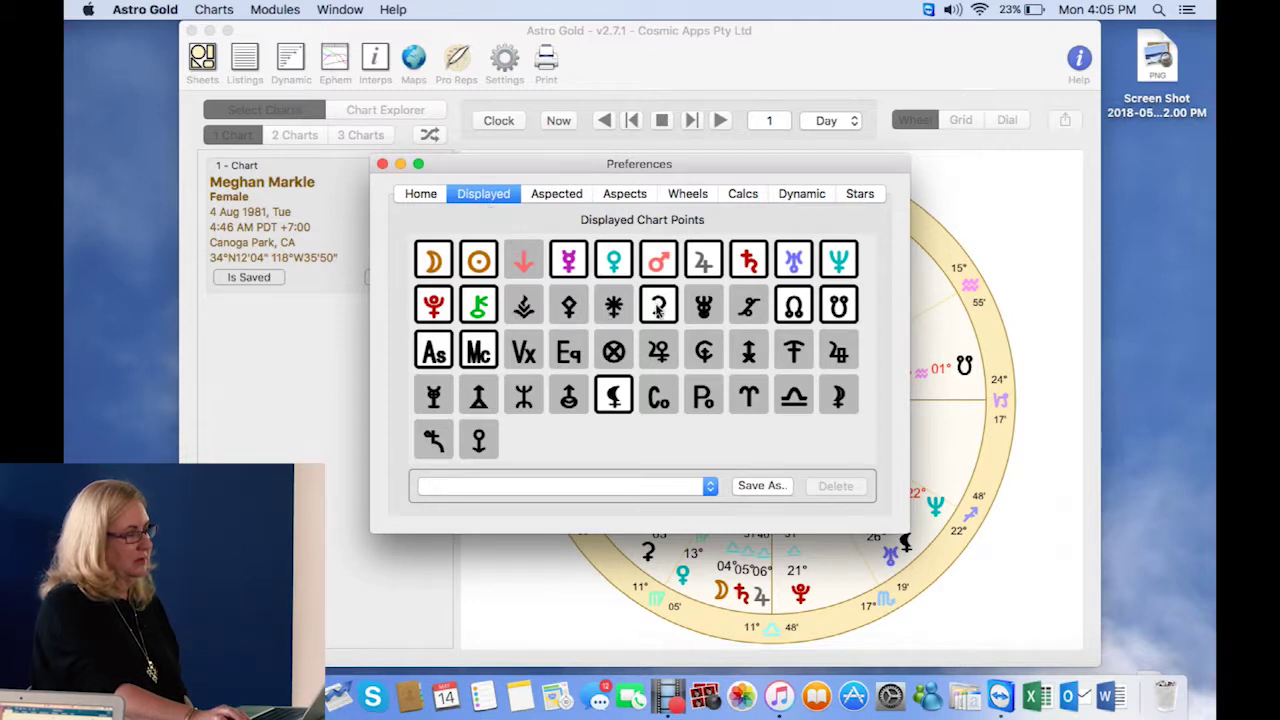
click(526, 360)
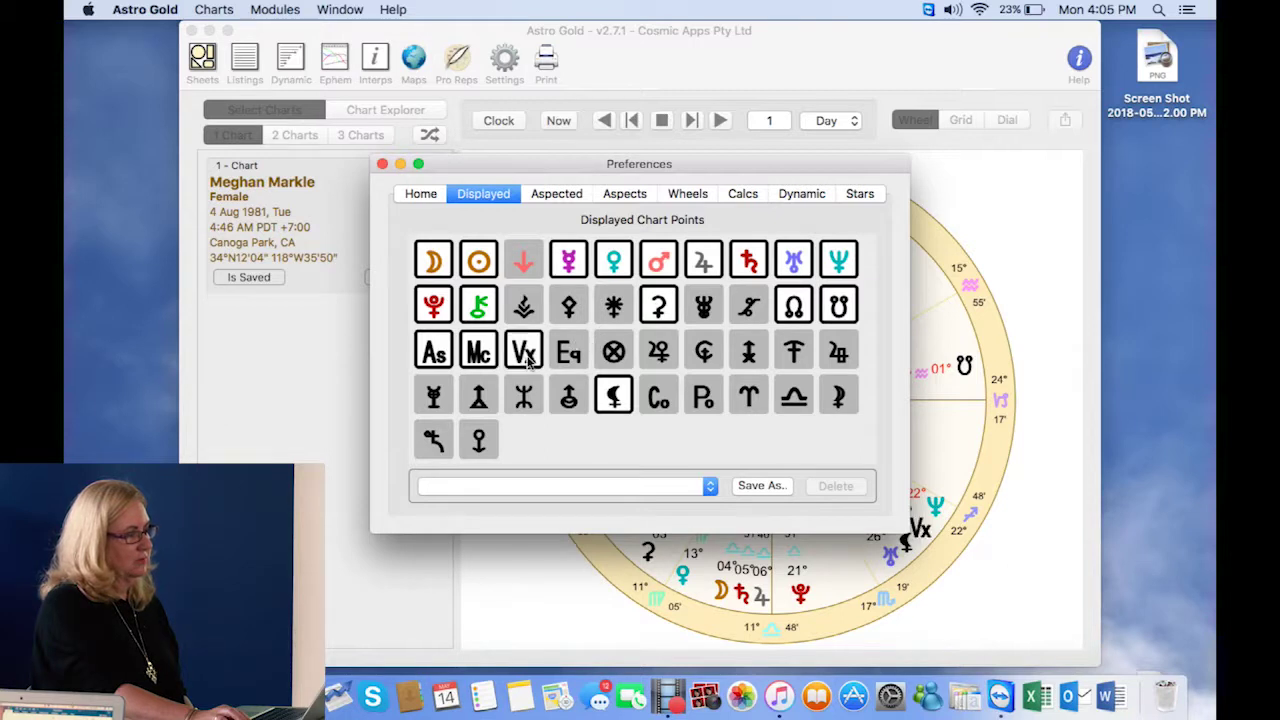
click(658, 314)
click(658, 312)
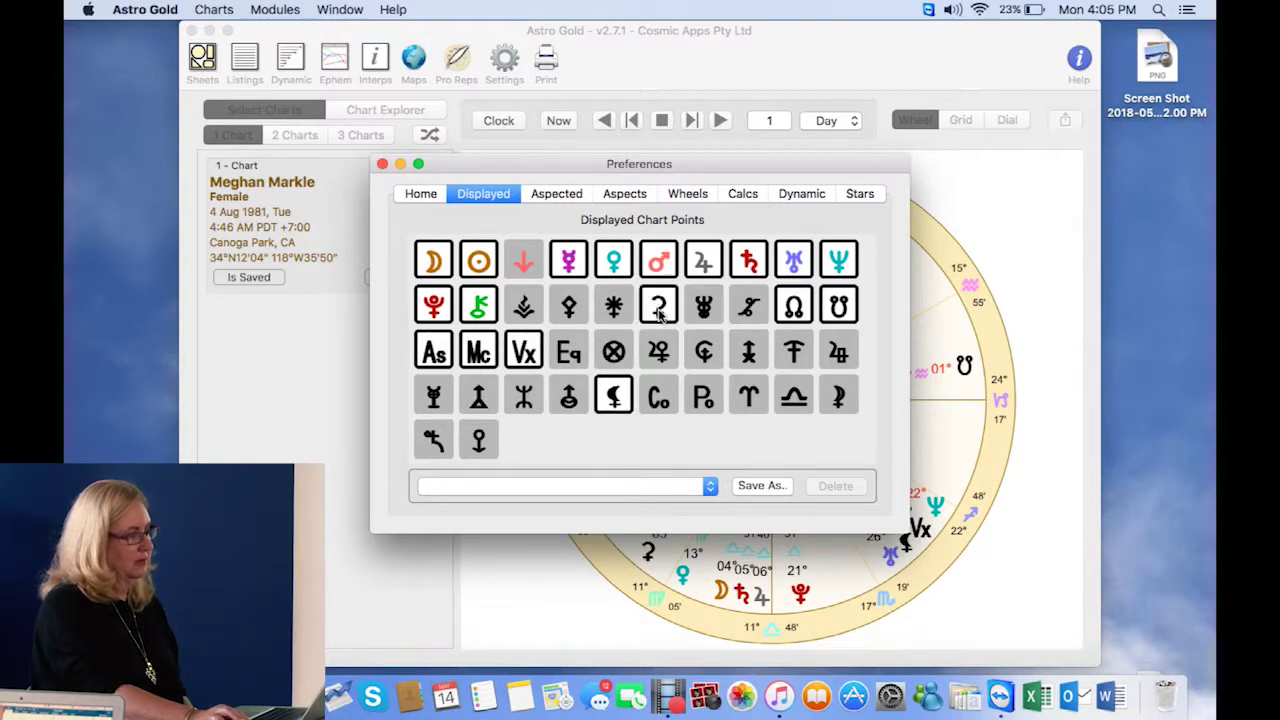
click(616, 400)
click(616, 400)
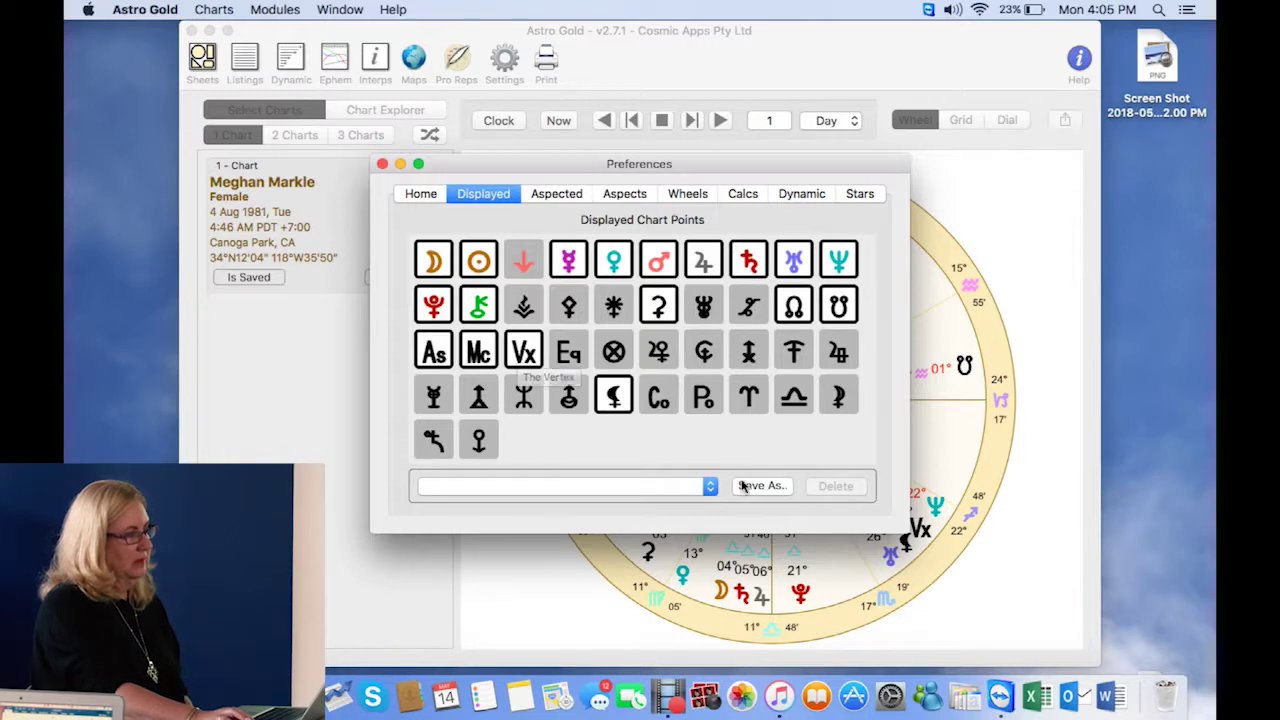
Exclude the red arrow point from the aspected chart points and show the selected aspect set with its orbs
click(558, 193)
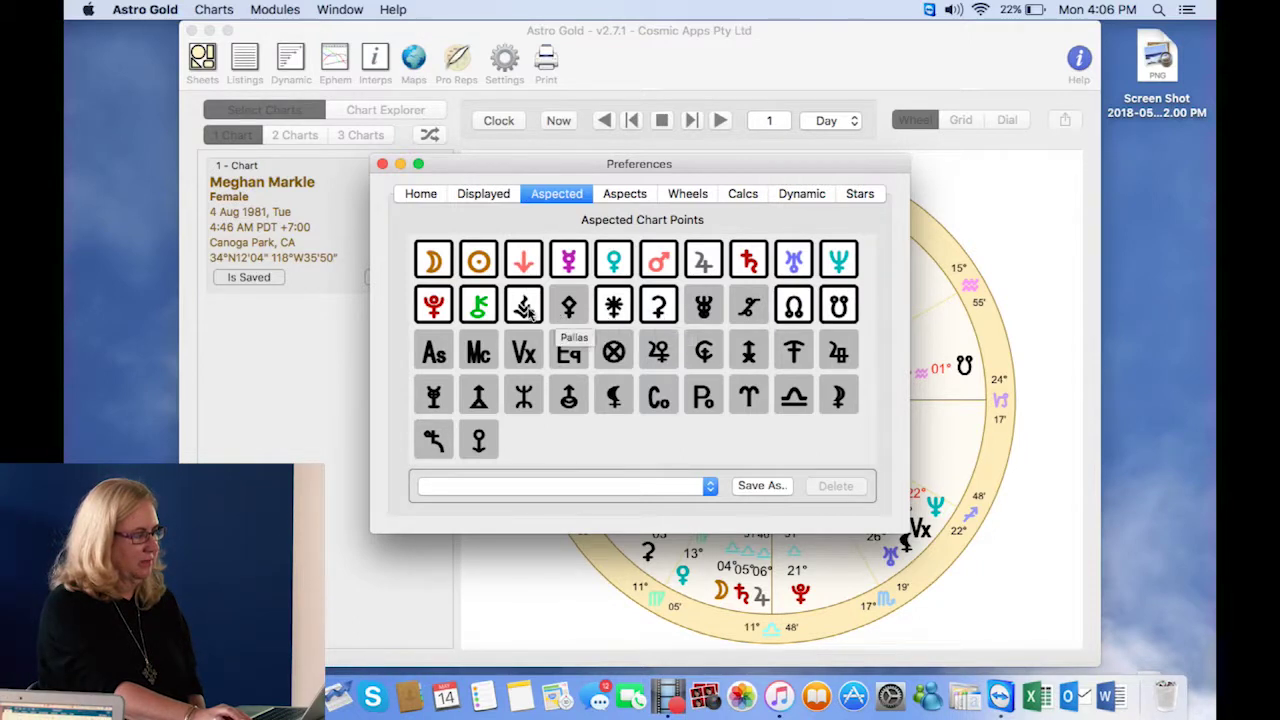
click(523, 261)
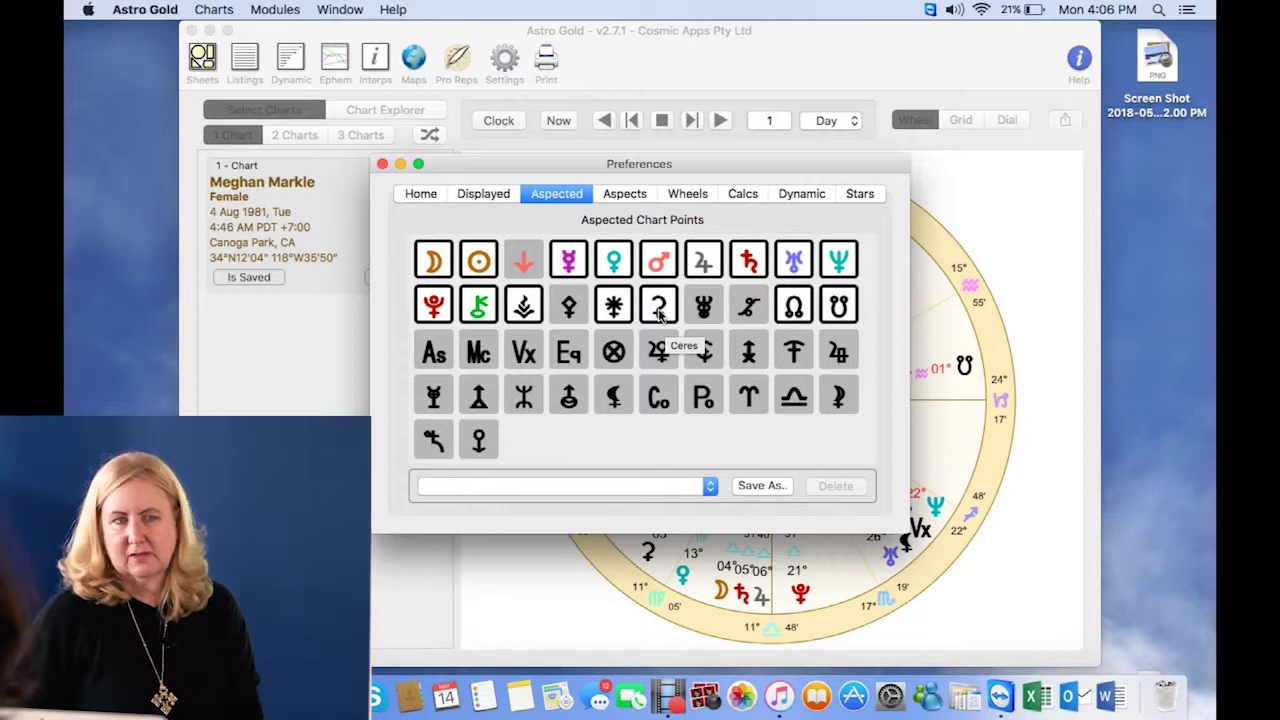
click(626, 196)
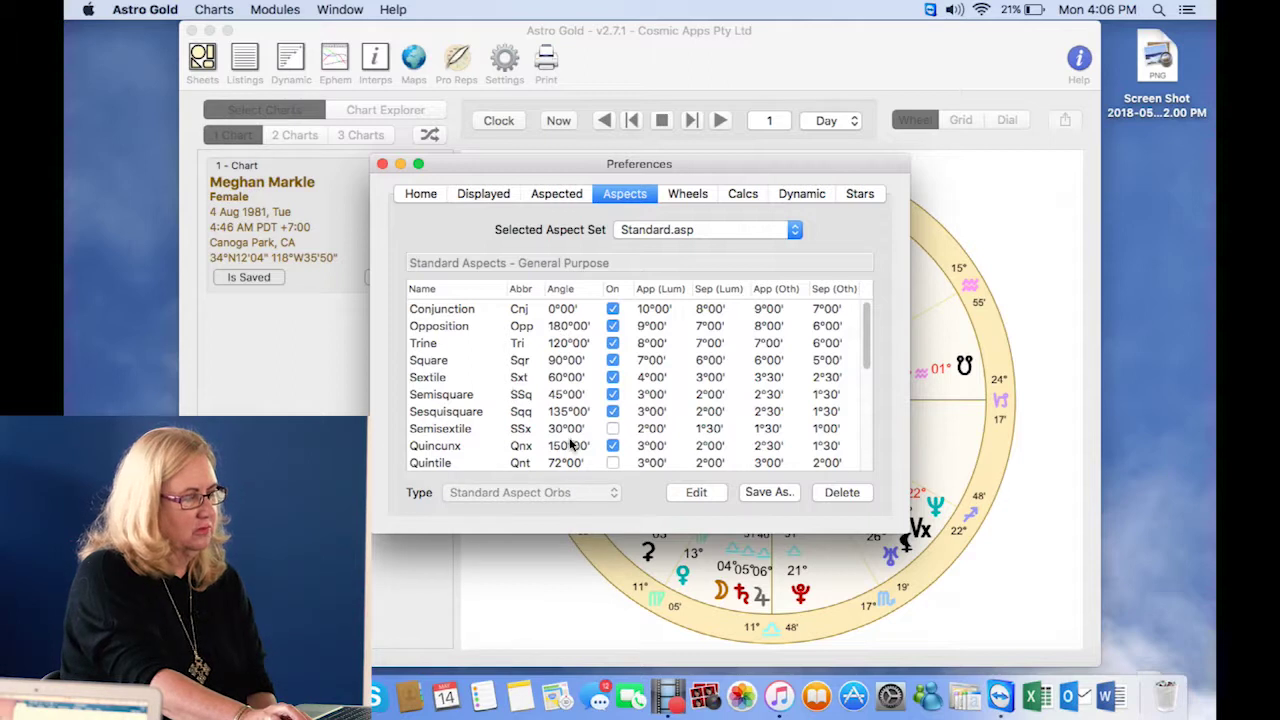
Set the UniWheel style to Euro2.wh1 in the wheel preferences
click(688, 195)
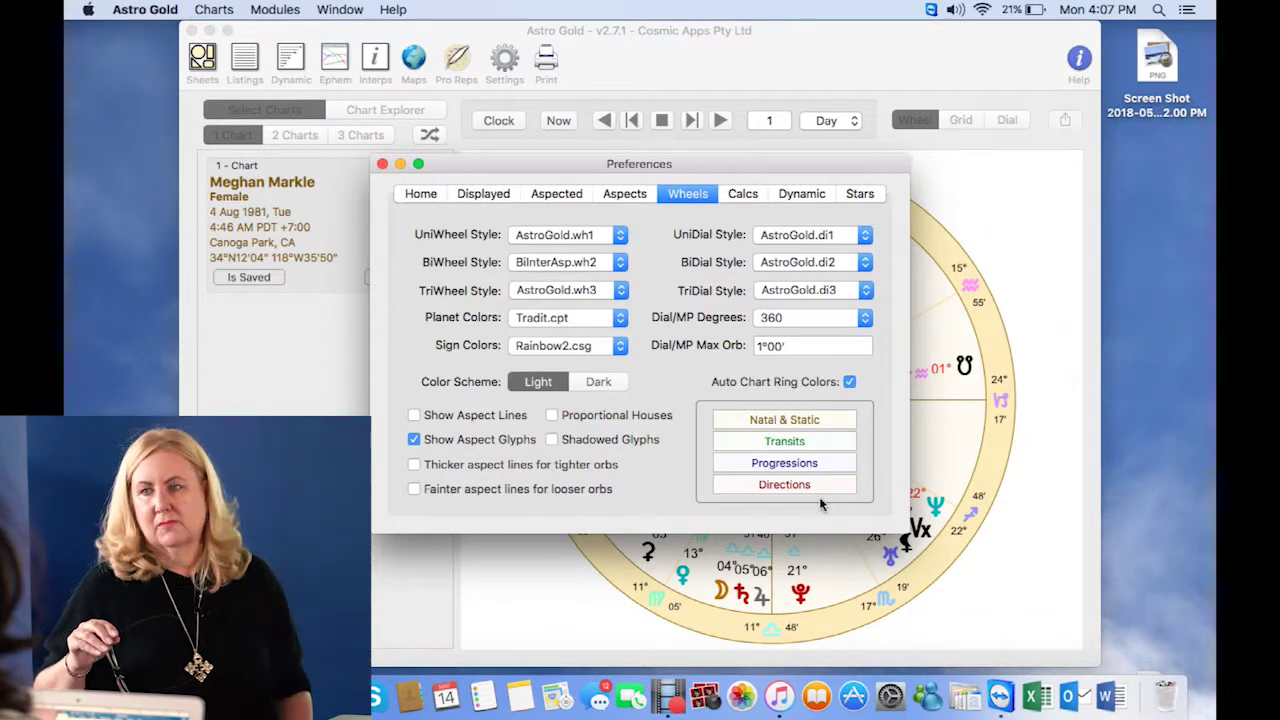
click(848, 383)
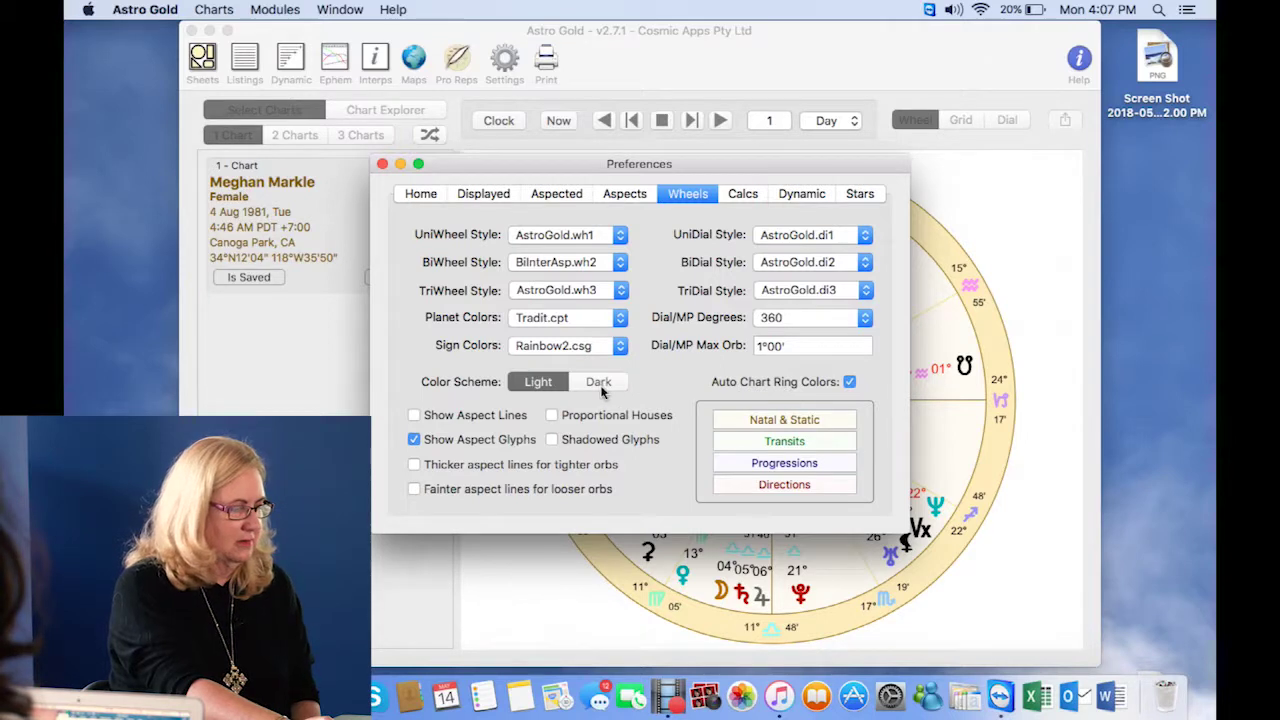
click(620, 237)
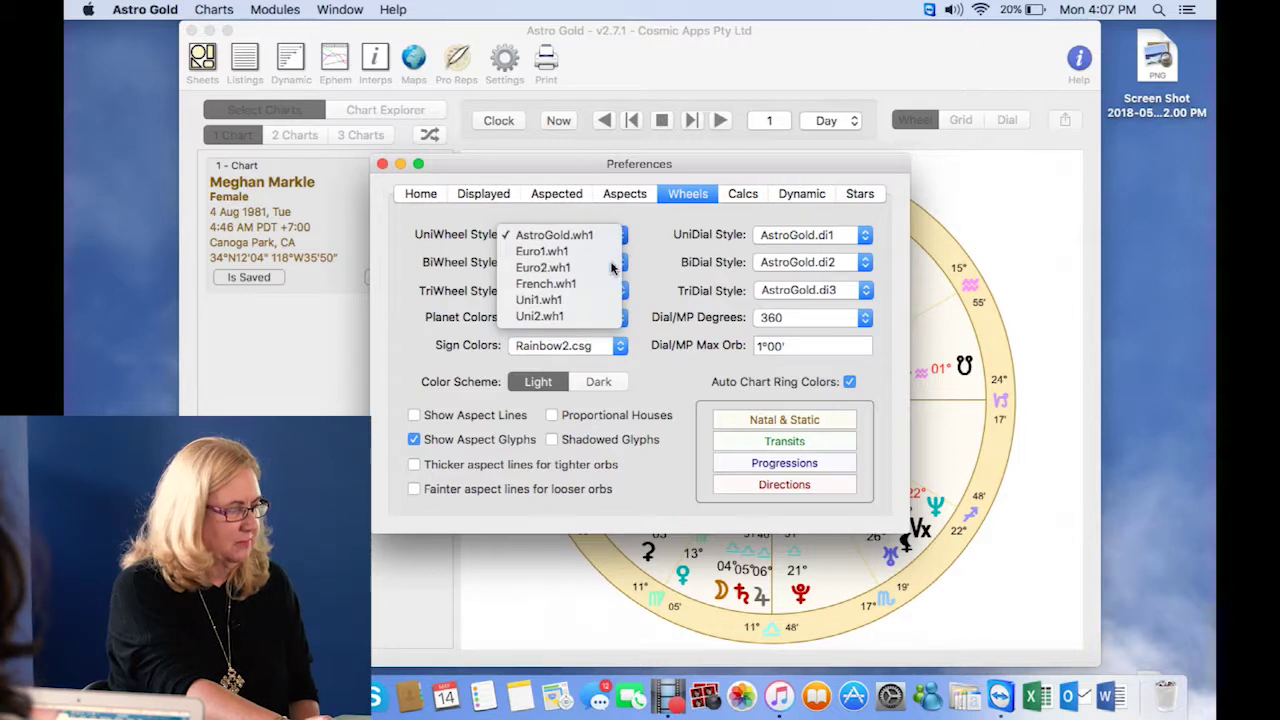
click(612, 267)
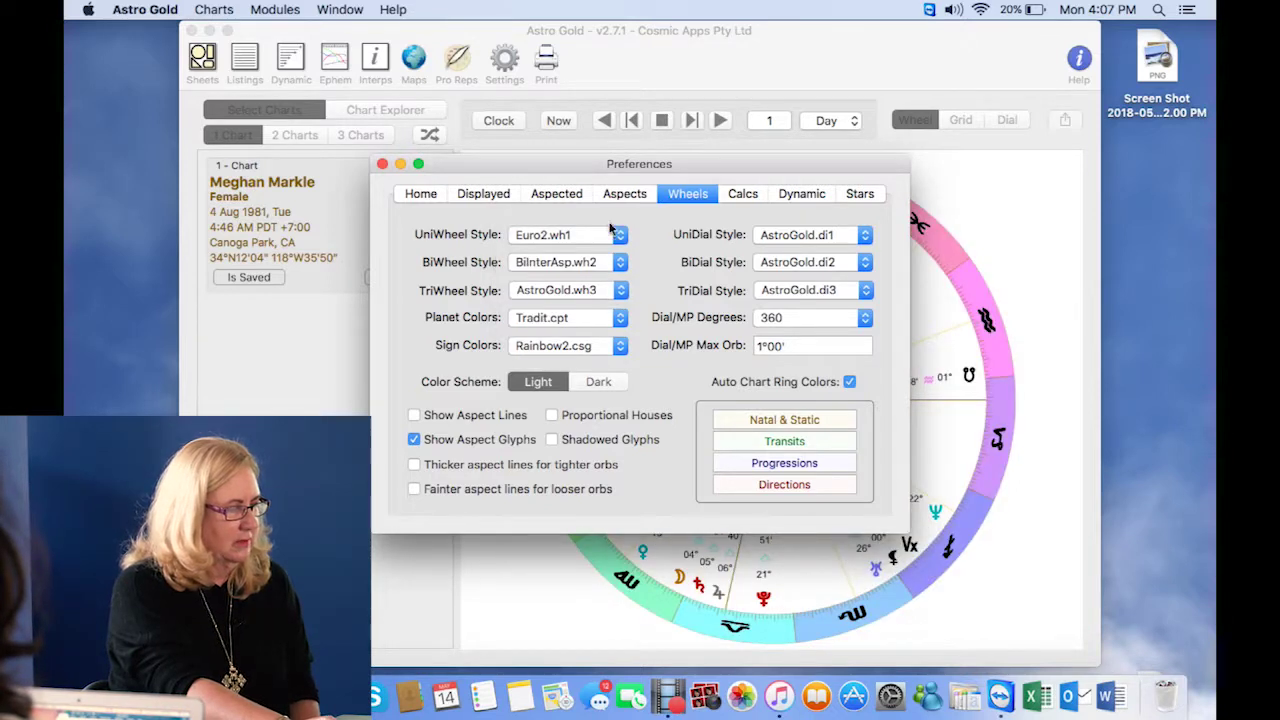
drag(617, 170, 684, 178)
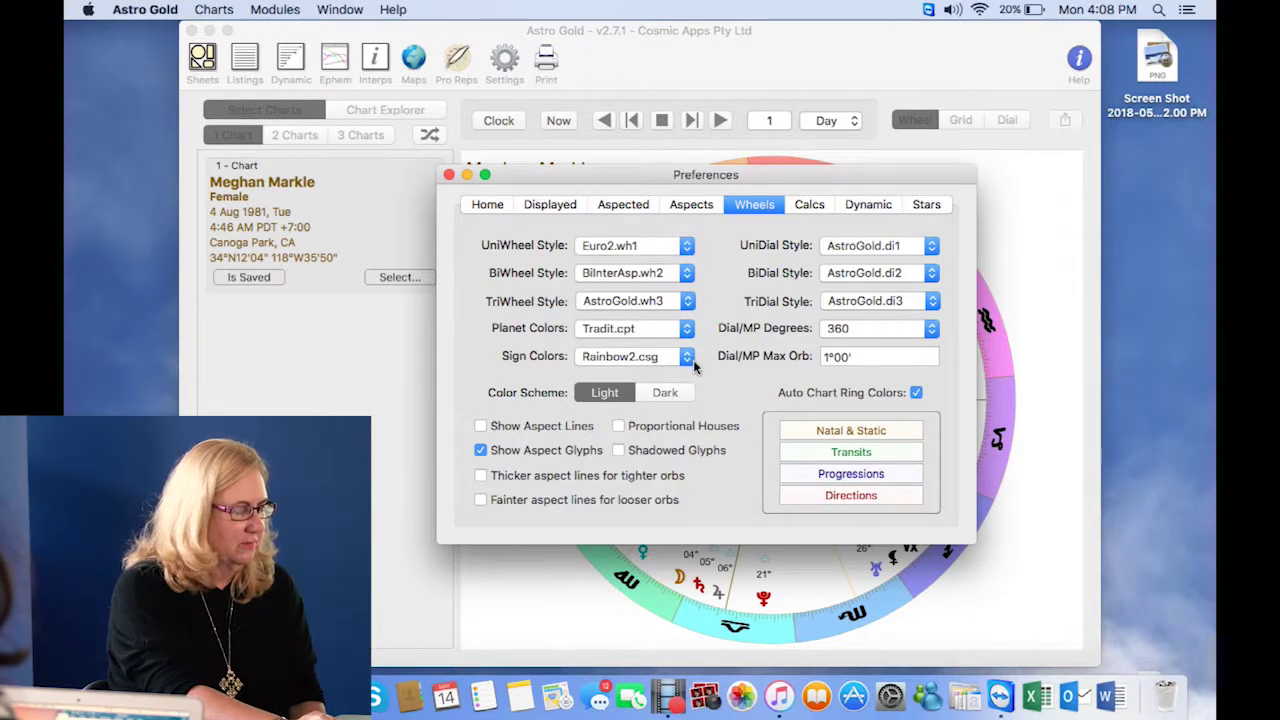
Try the Dark color scheme for the chart wheel and switch back to Light
click(675, 392)
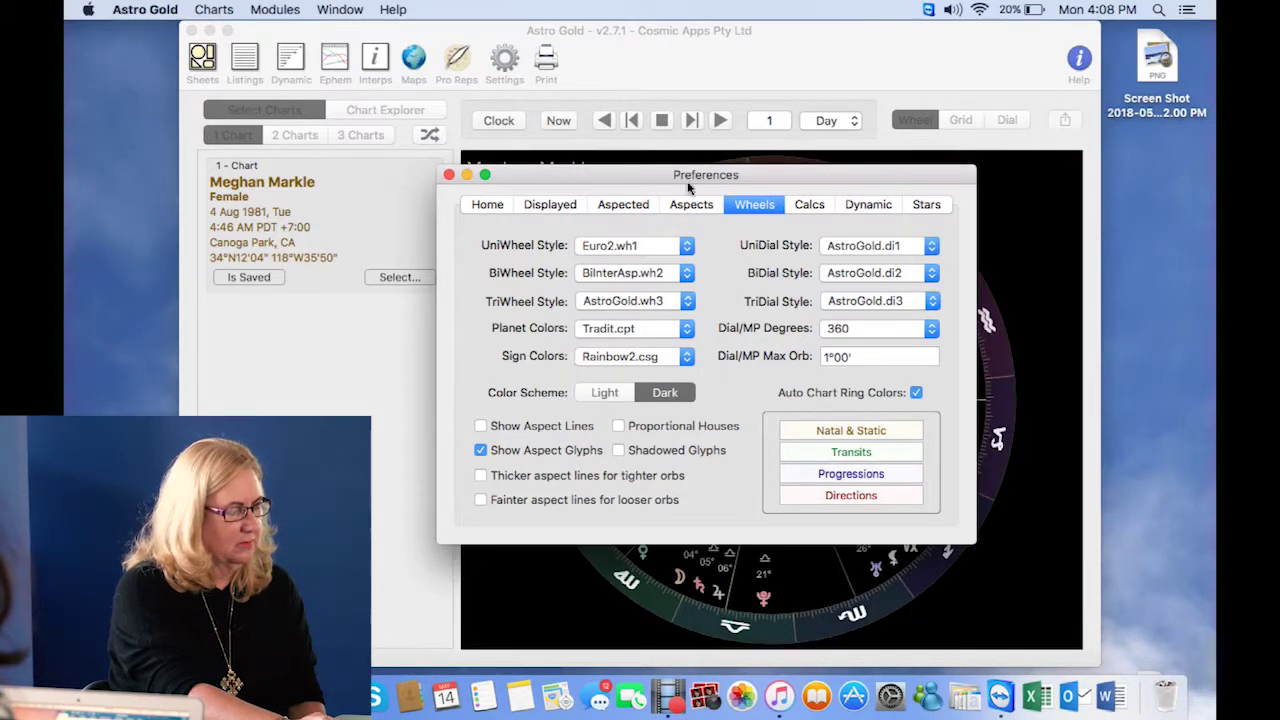
mouse_move(690, 178)
mouse_down()
mouse_move(642, 194)
mouse_move(587, 268)
mouse_move(597, 308)
mouse_move(731, 338)
mouse_move(722, 244)
mouse_move(571, 213)
mouse_move(573, 199)
mouse_move(696, 174)
mouse_up()
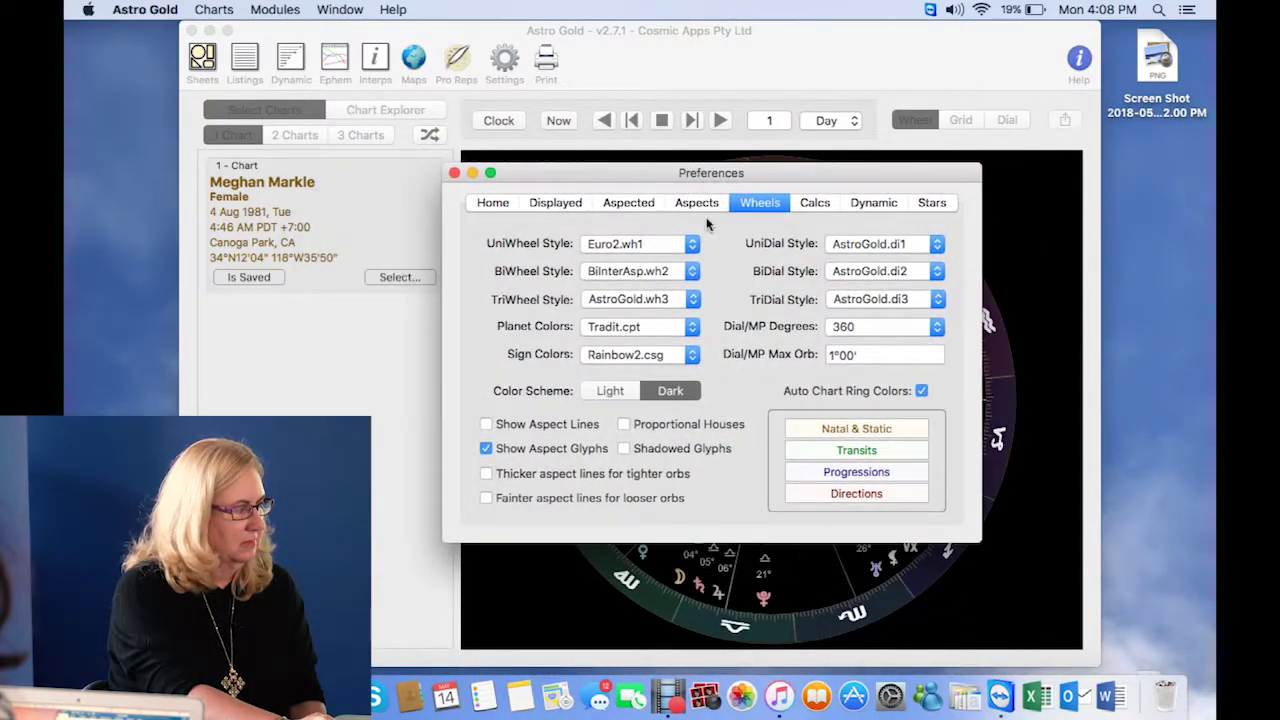
click(619, 392)
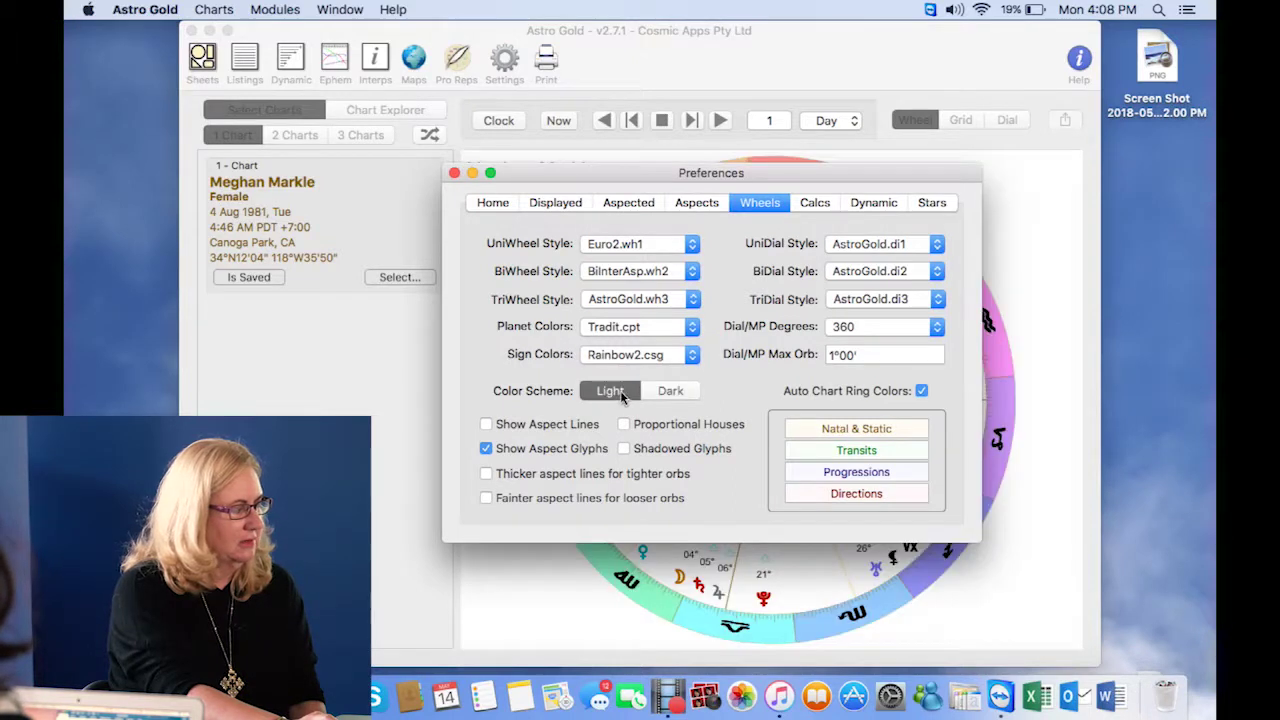
Try the Mean option for the Black Moon in the calculation preferences and set it back to True
click(814, 205)
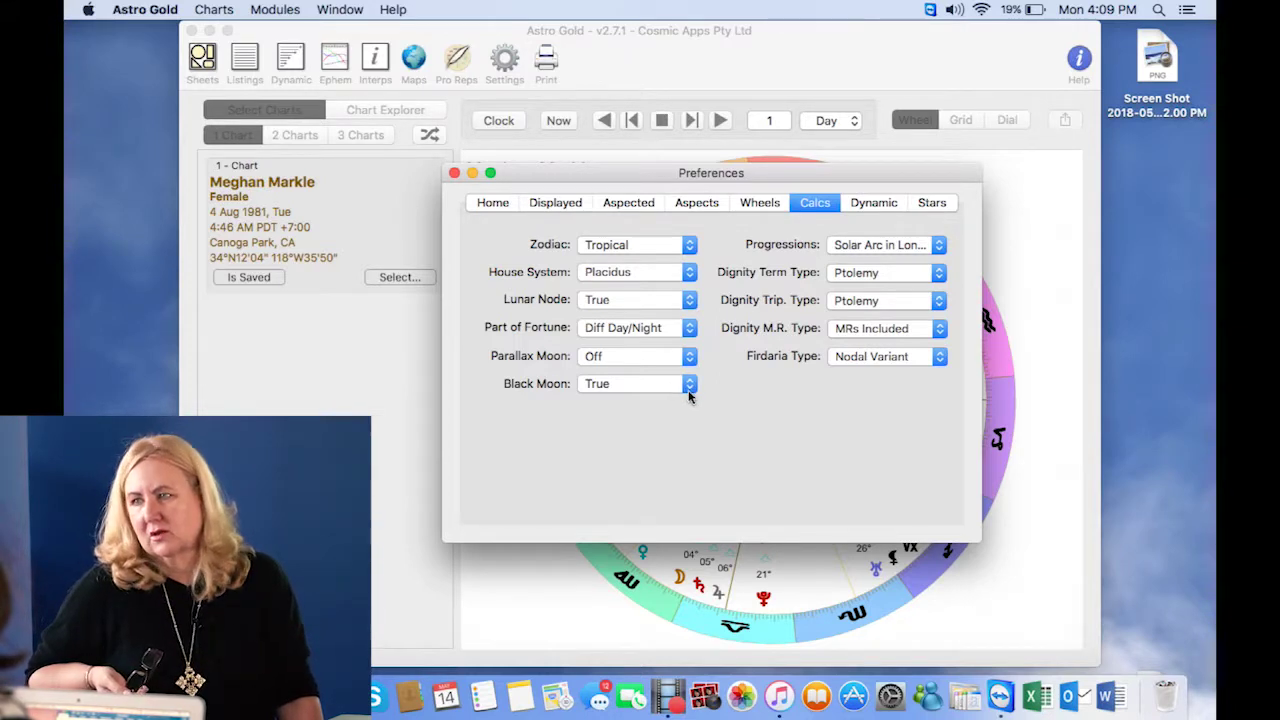
click(688, 390)
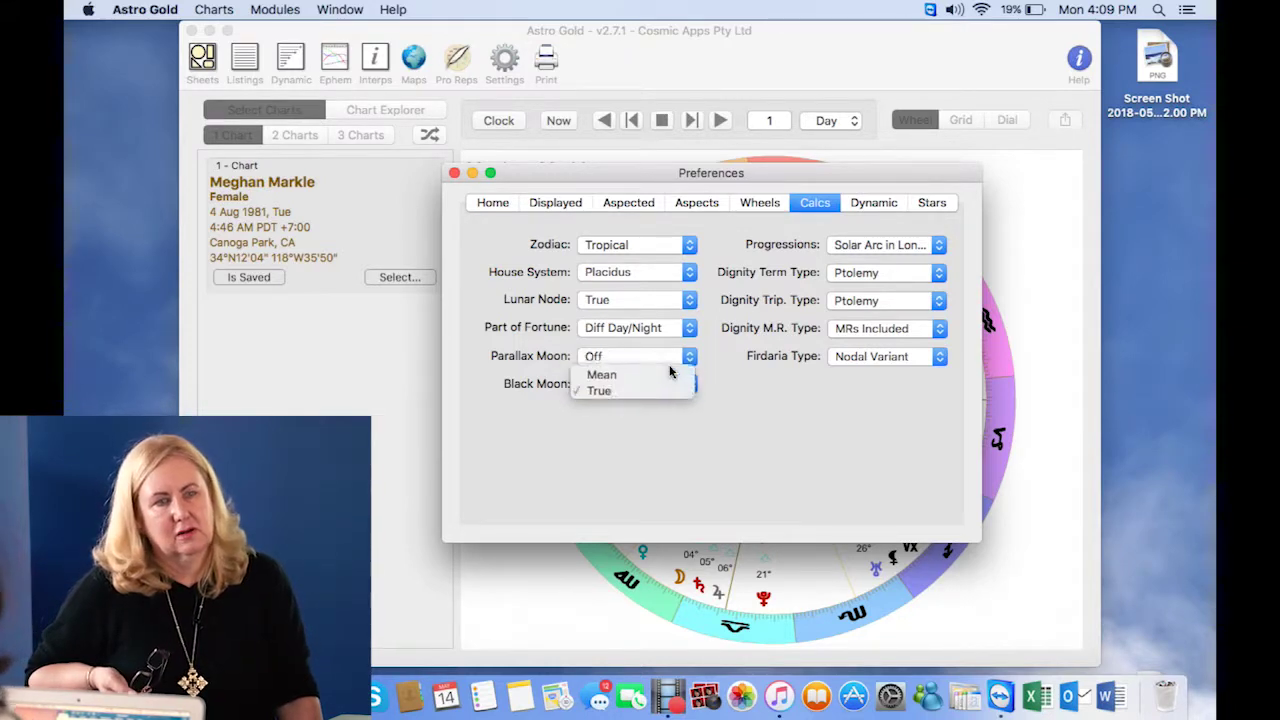
click(668, 380)
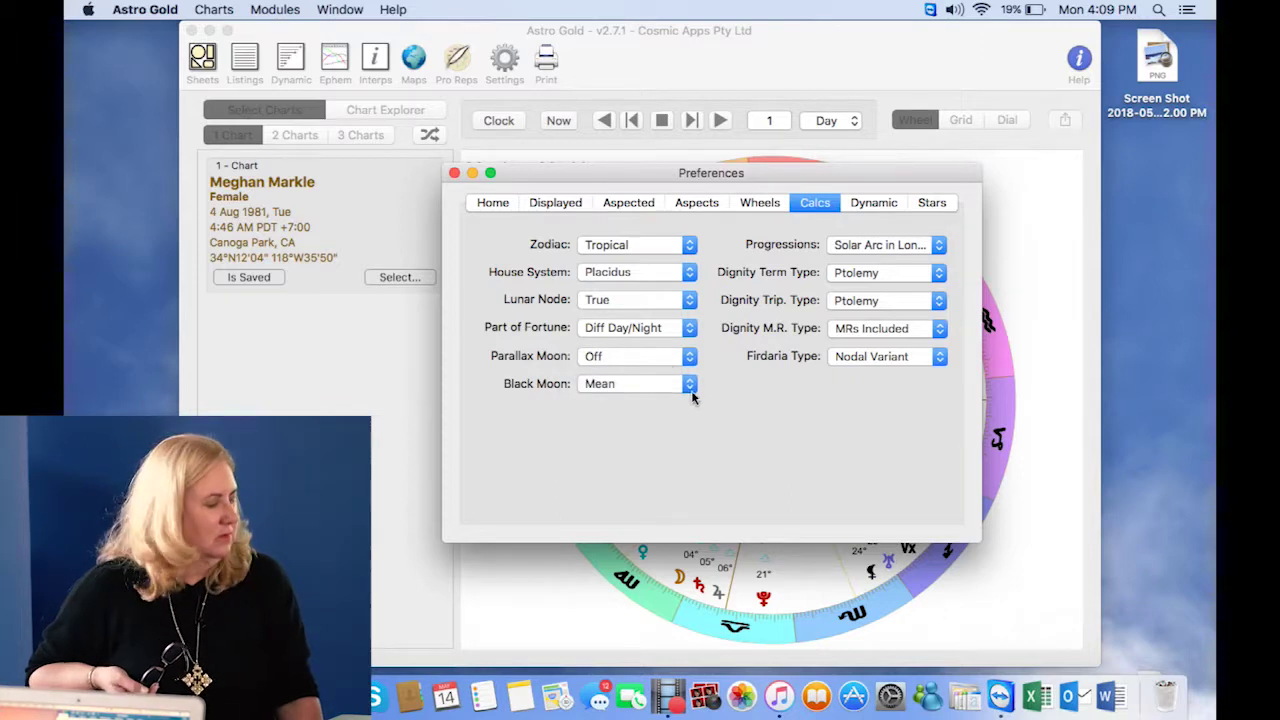
click(692, 398)
click(685, 399)
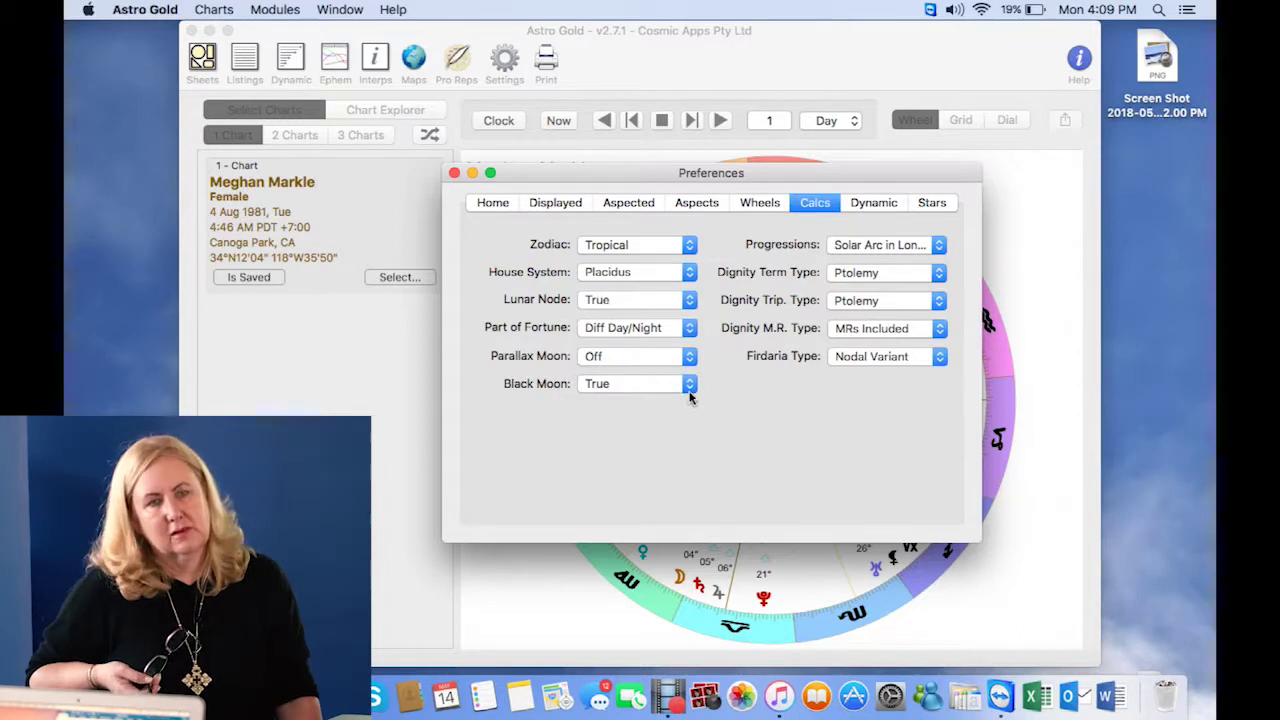
click(760, 175)
drag(760, 175, 655, 106)
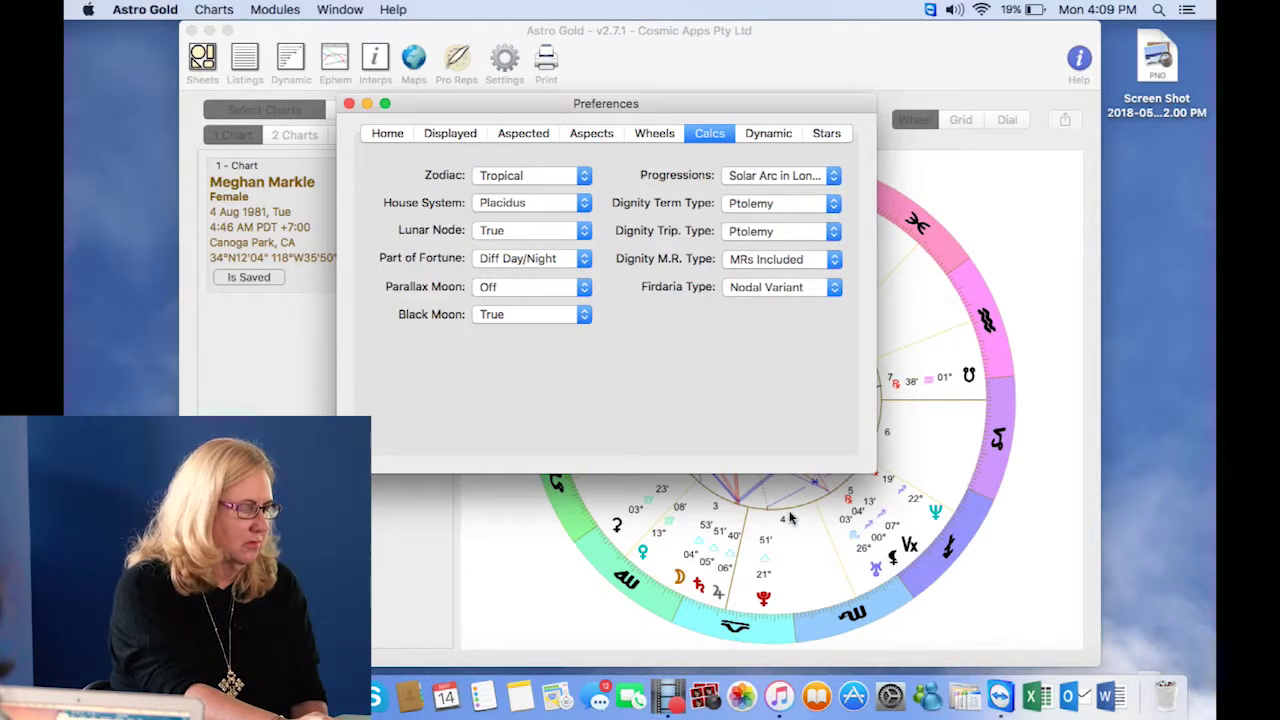
Switch the Black Moon calculation to Mean to compare its position in the wheel, and restore it to True
click(586, 316)
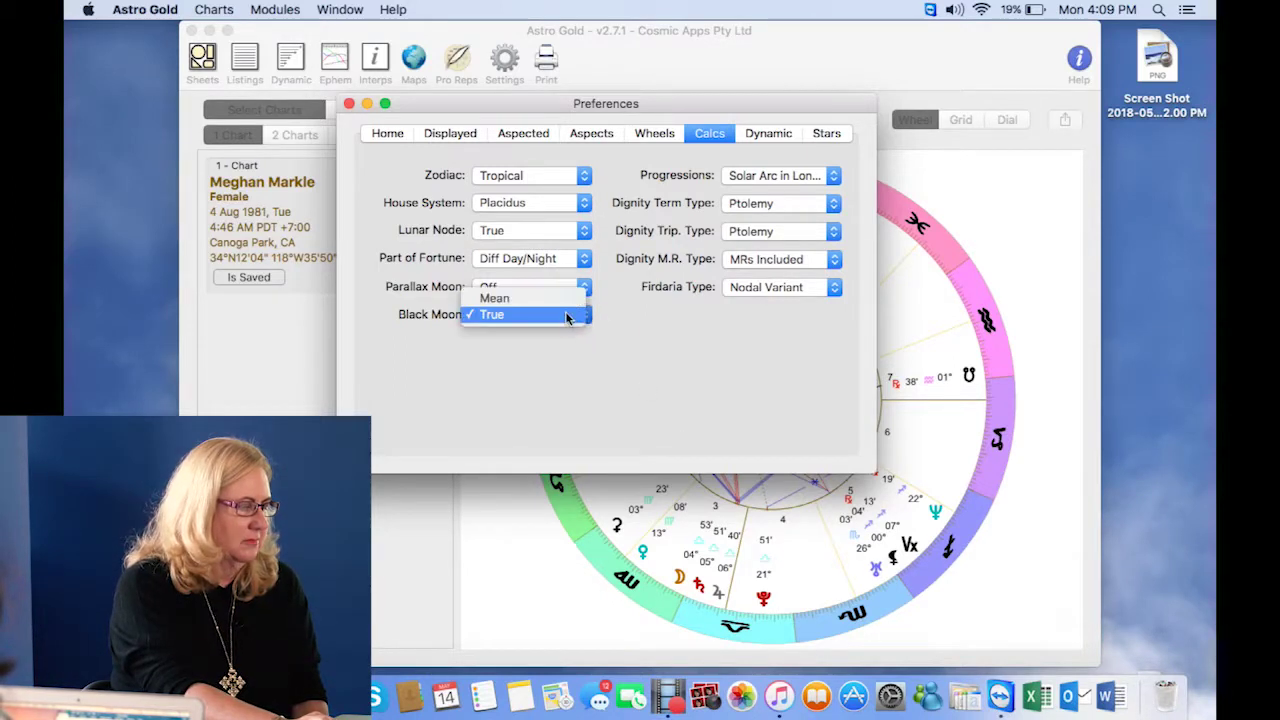
click(558, 300)
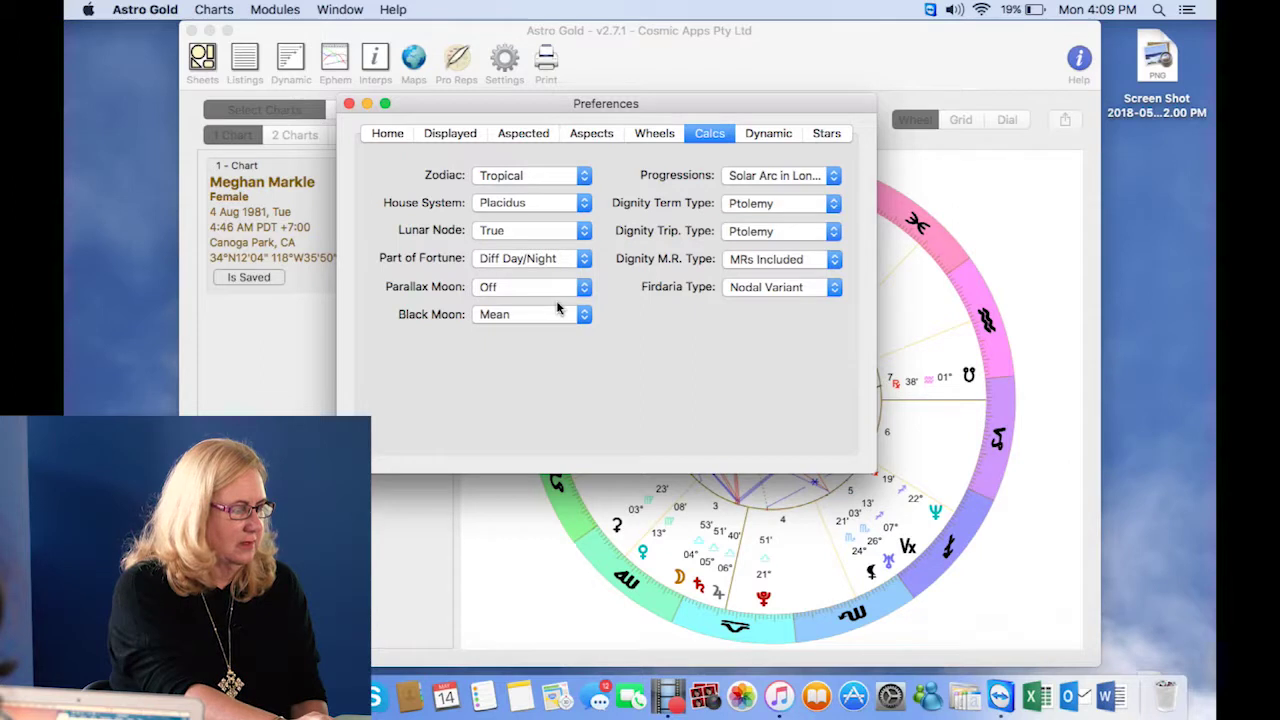
click(584, 316)
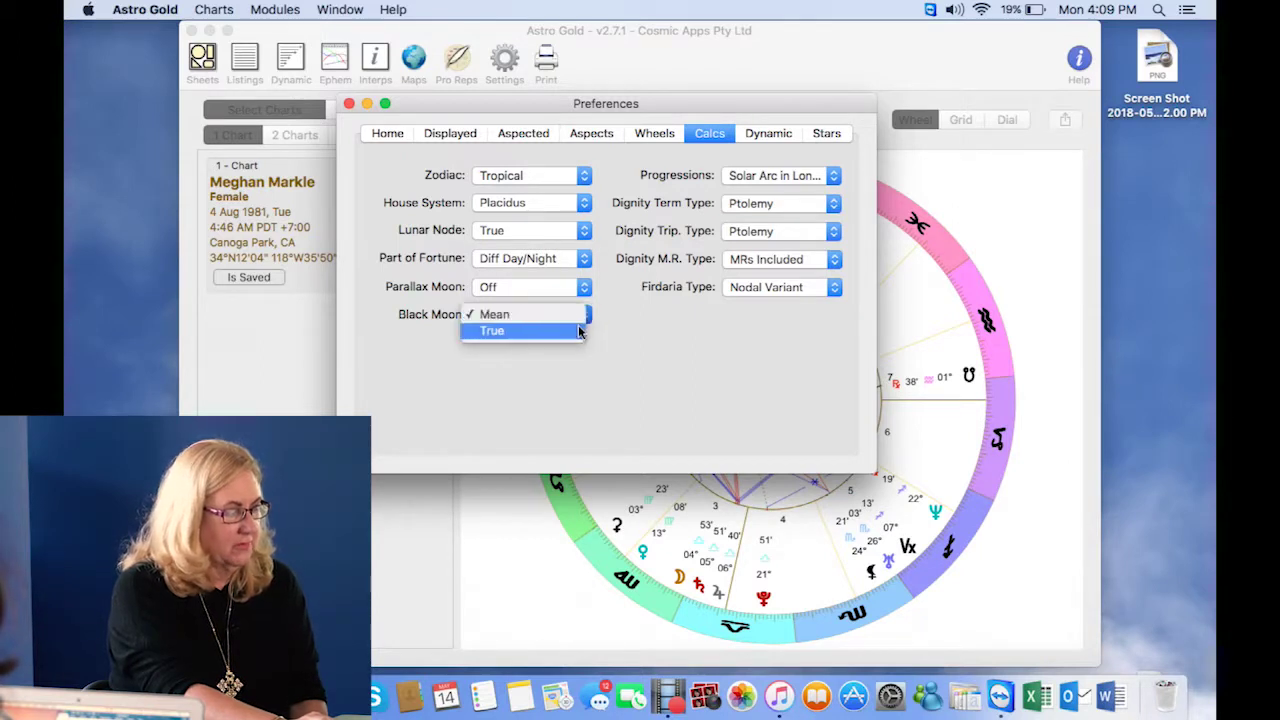
click(576, 341)
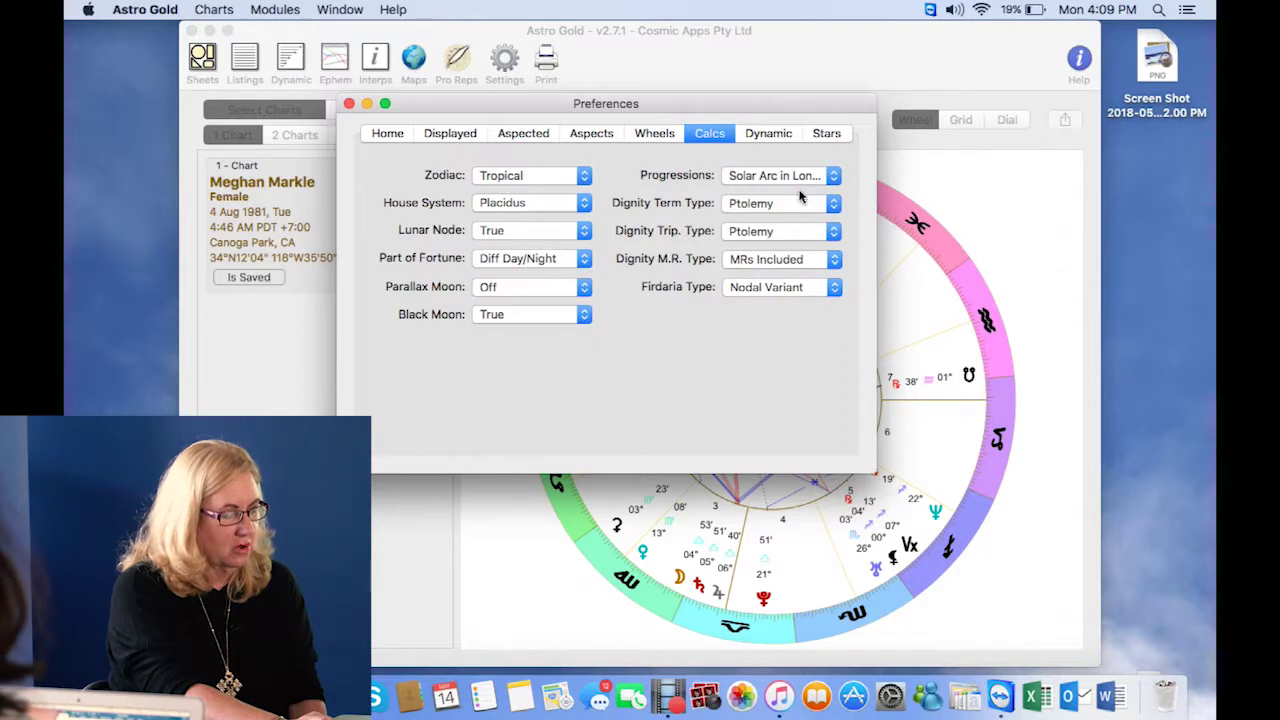
Review the Dignity M.R. and Dignity Trip. type options and set the Dignity Term Type to Egyptian
click(836, 262)
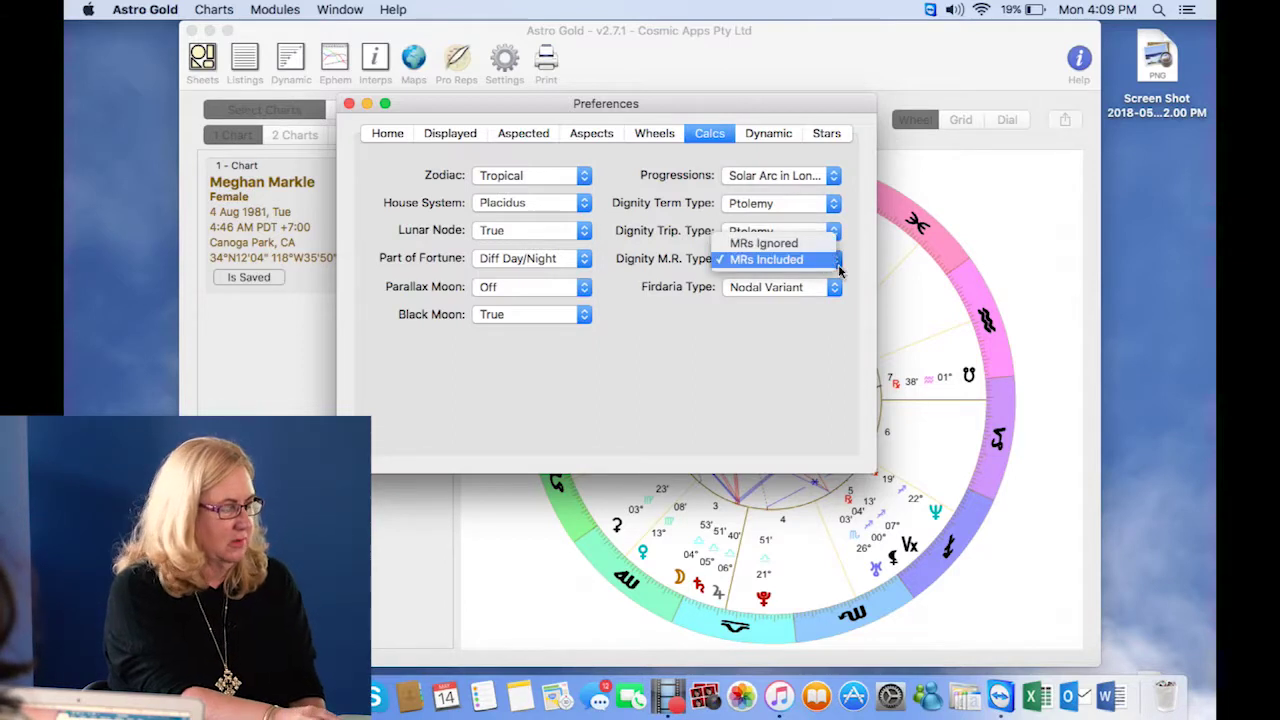
click(837, 262)
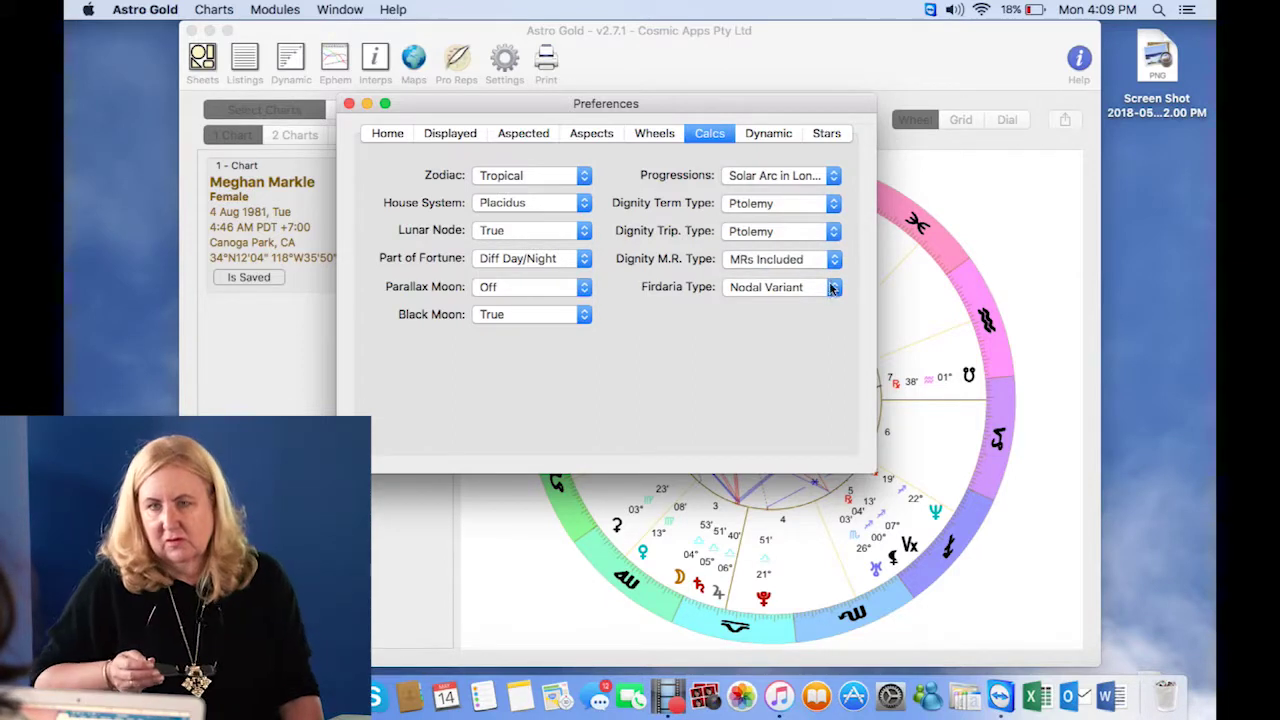
click(834, 238)
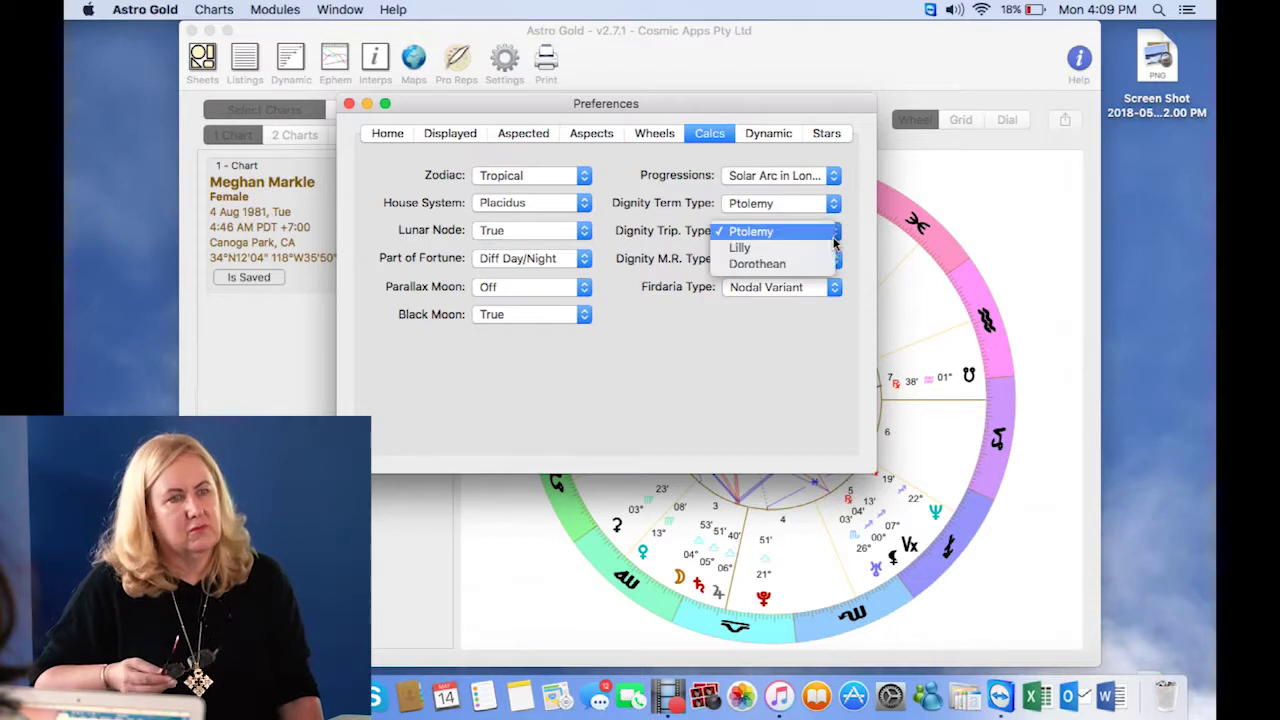
click(835, 232)
click(834, 204)
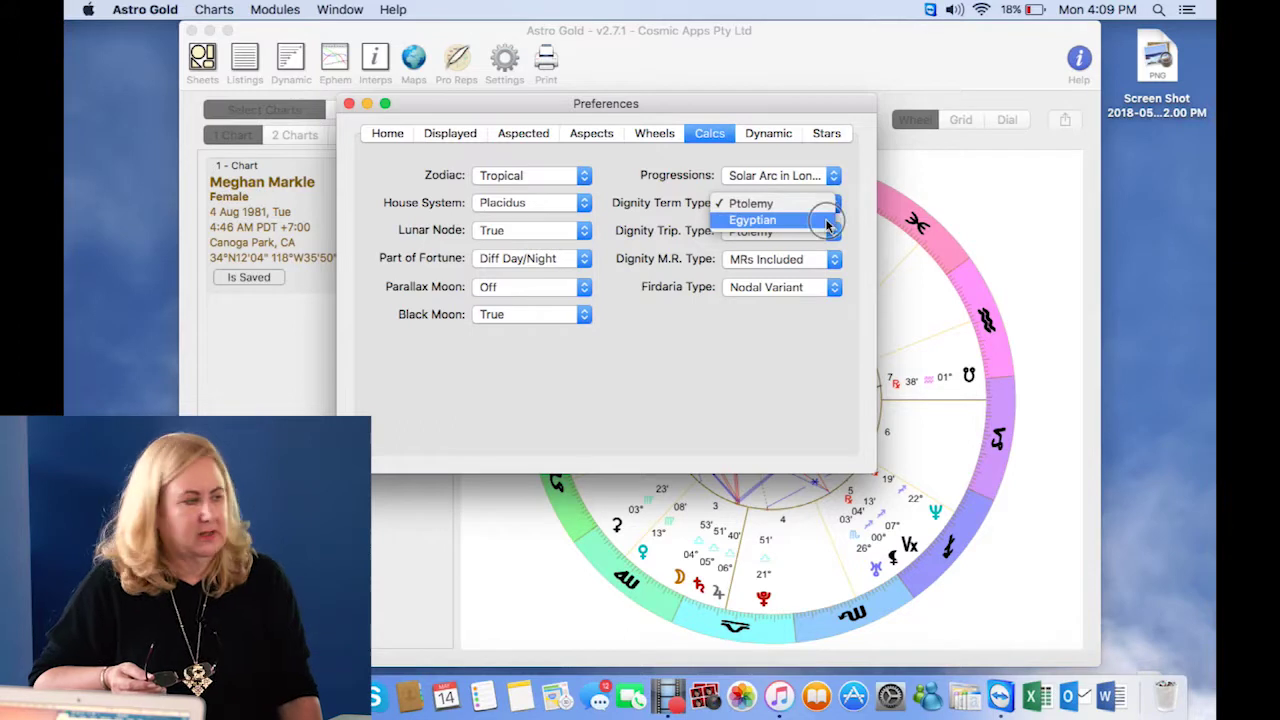
click(828, 219)
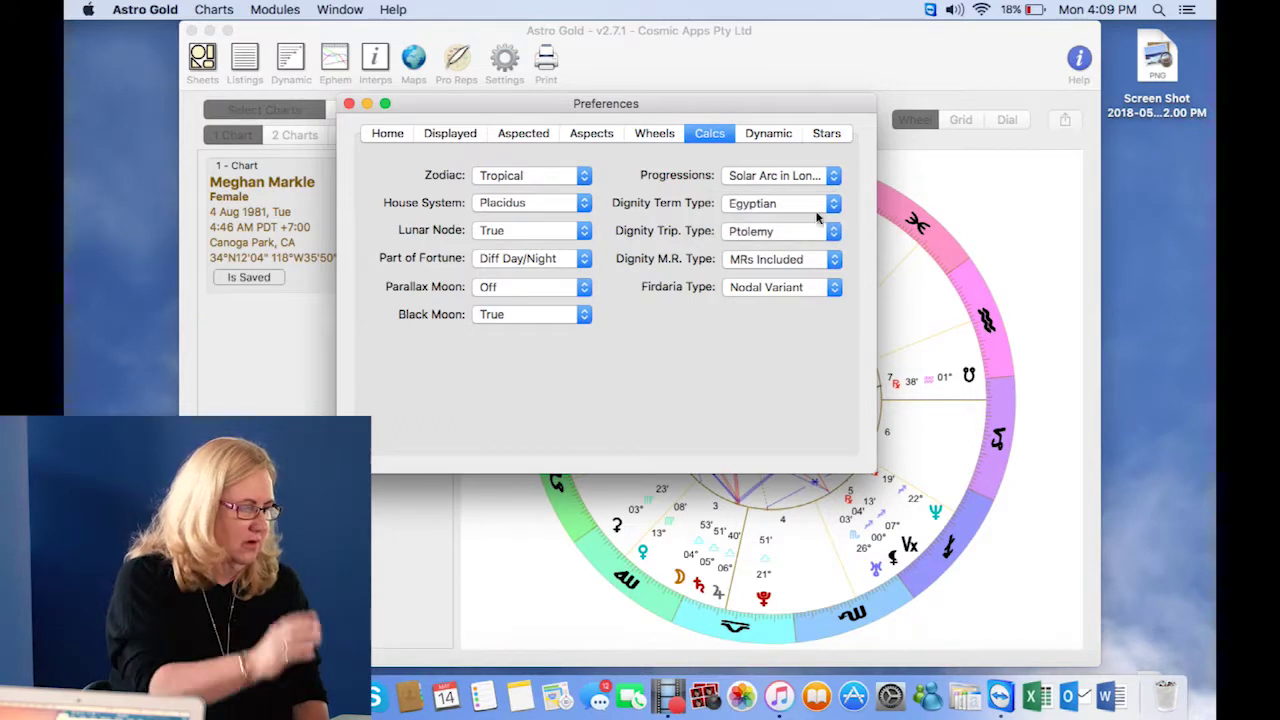
Examine the available options for progressions, house system and Parallax Moon, keeping Solar Arc in Longitude, Placidus and Off
click(834, 178)
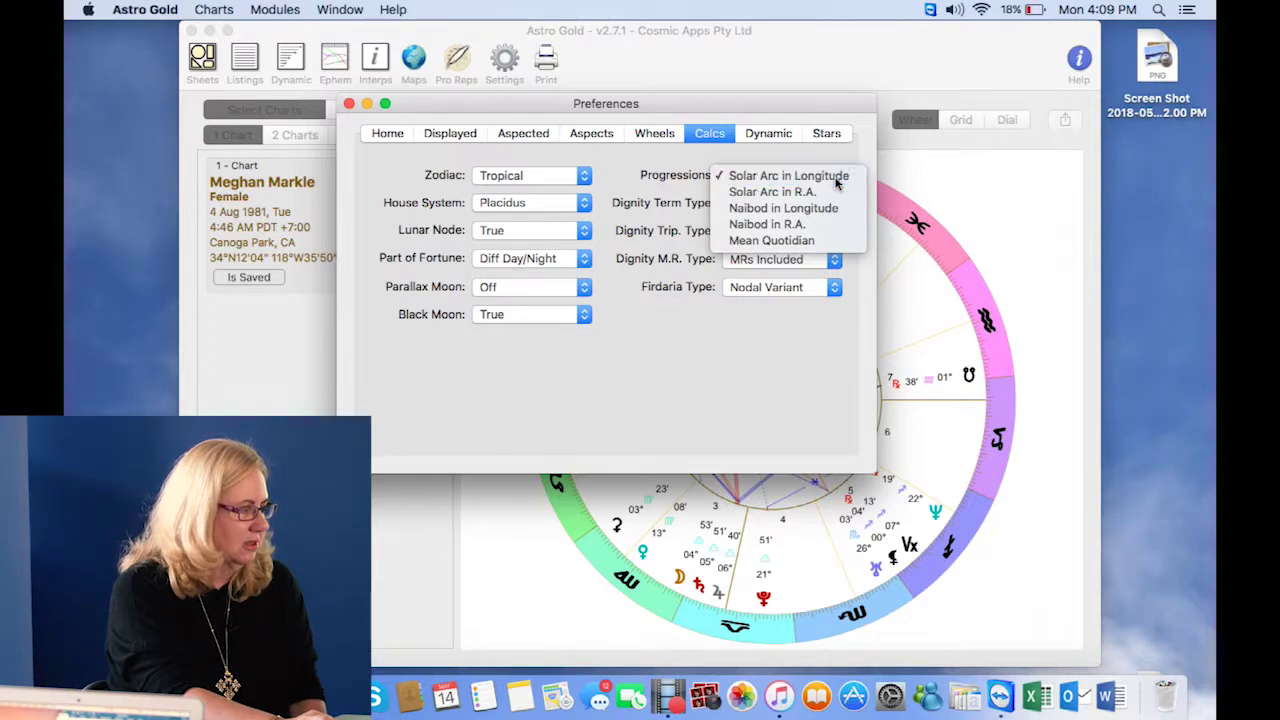
click(837, 178)
click(589, 210)
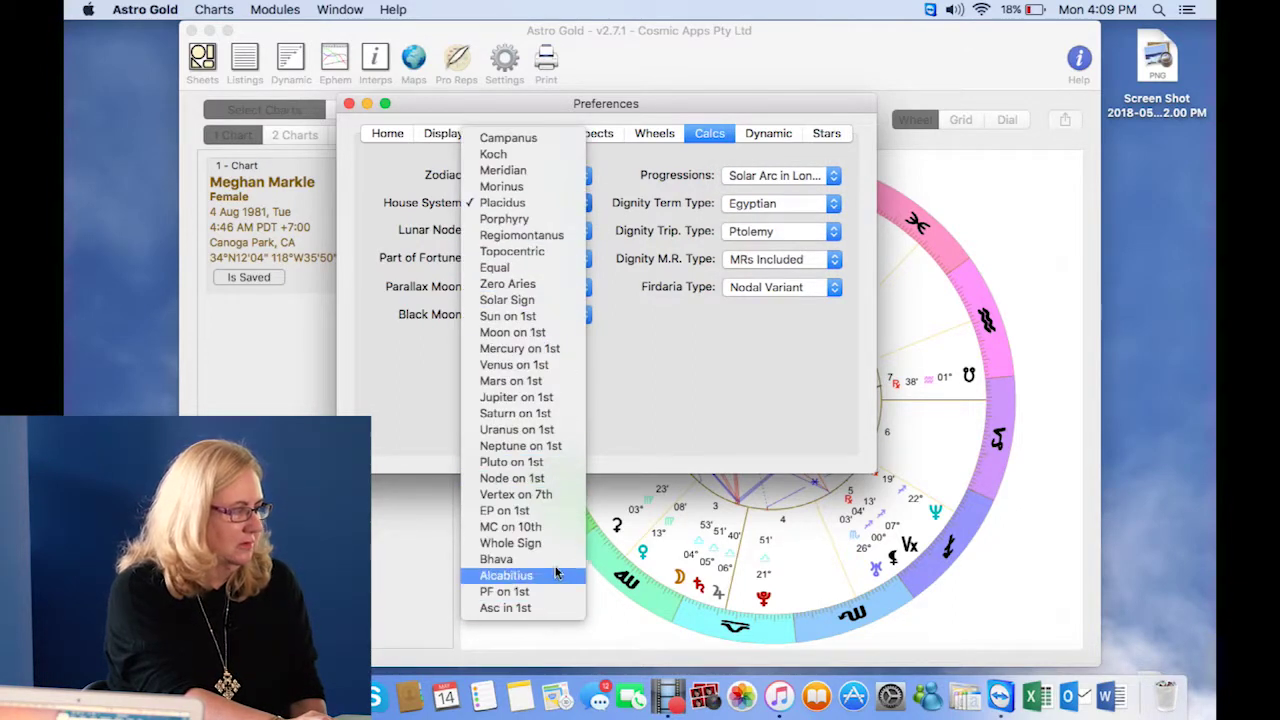
click(565, 205)
click(585, 290)
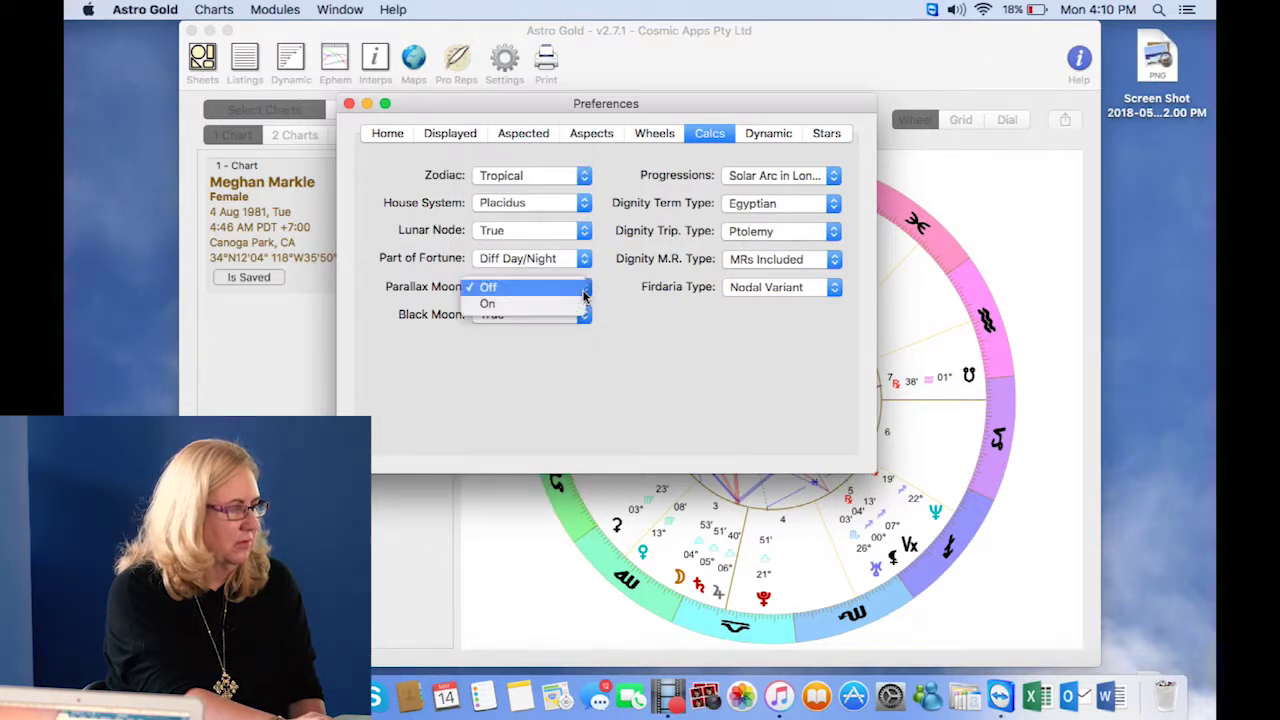
click(585, 290)
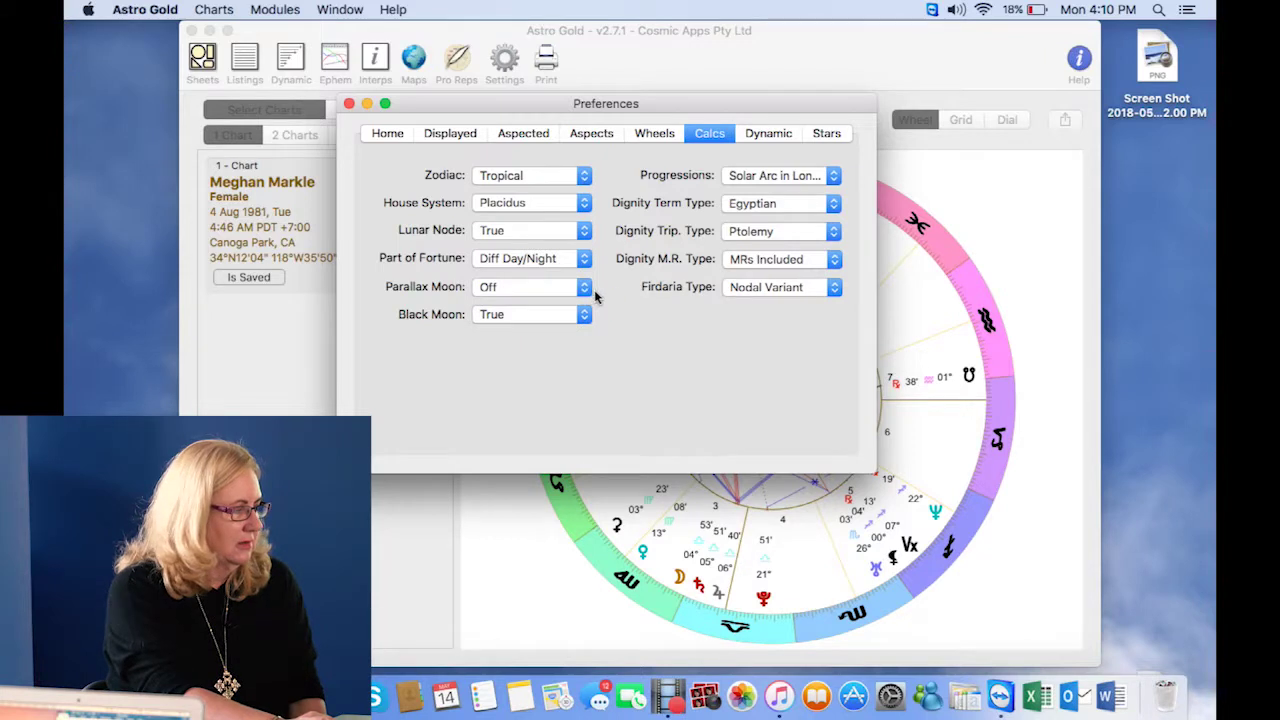
Look over the dynamic job list, the fixed star options and the home location in the preferences
click(758, 140)
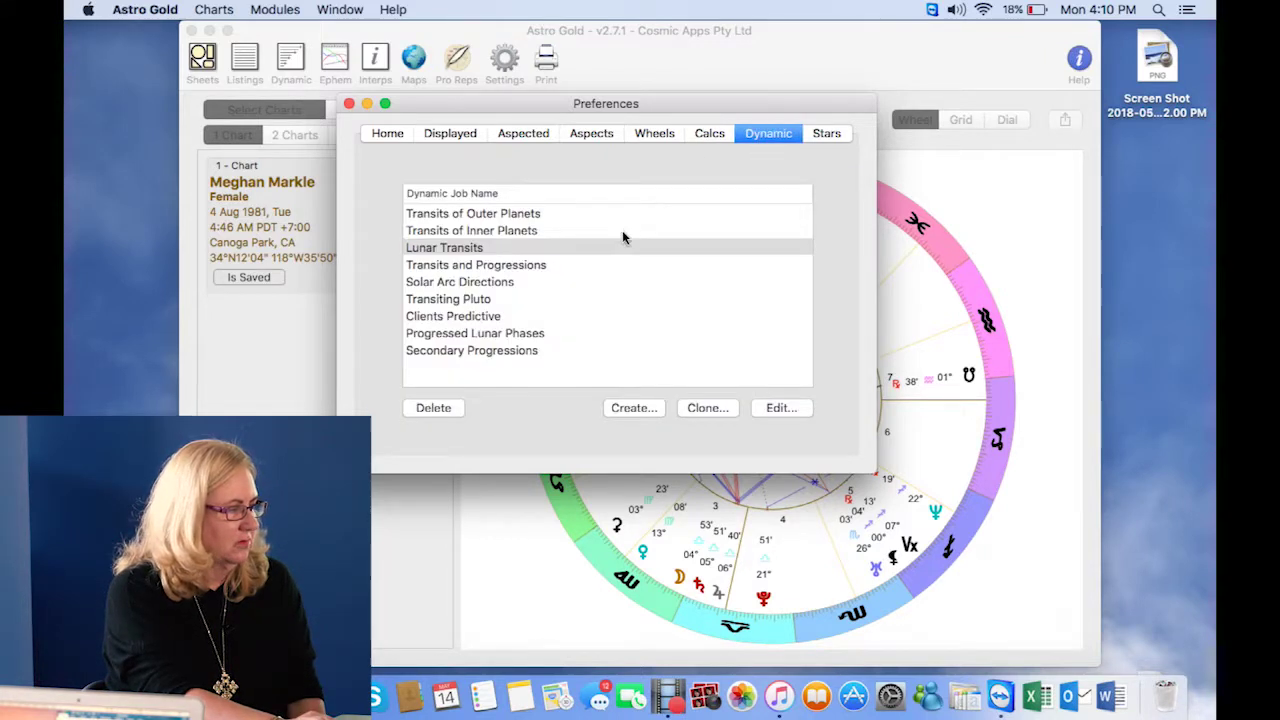
click(826, 140)
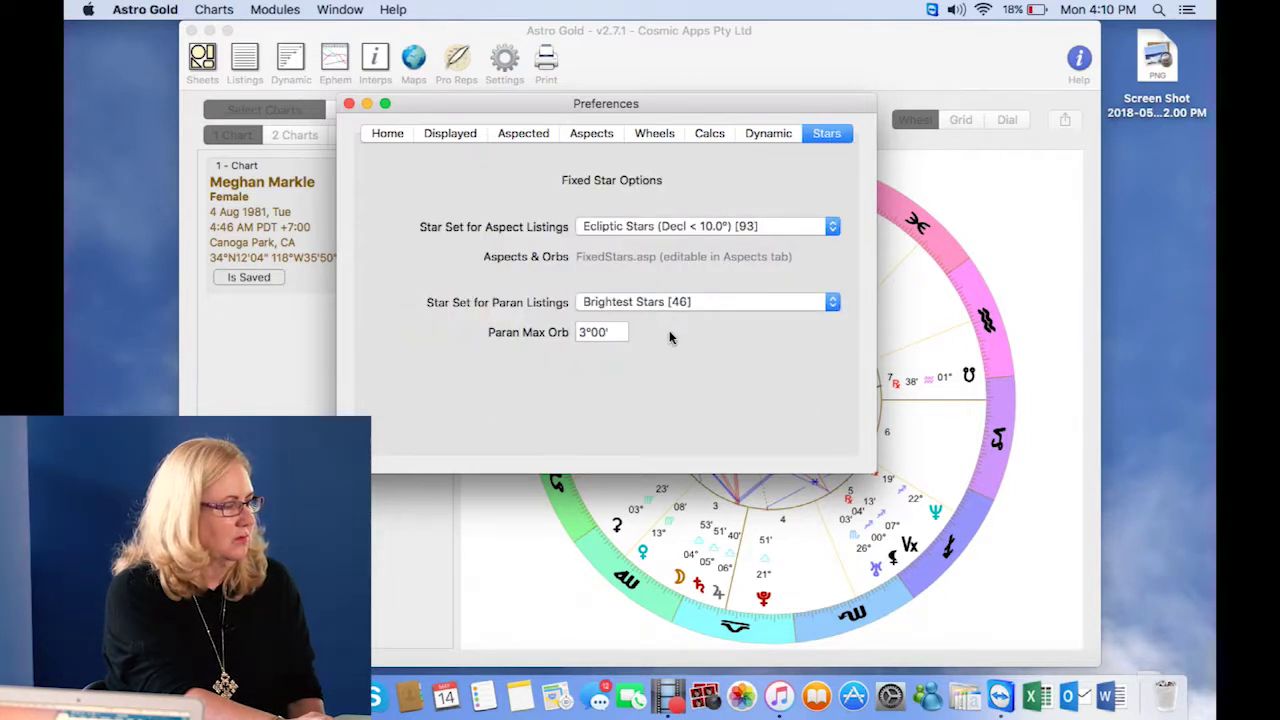
click(386, 134)
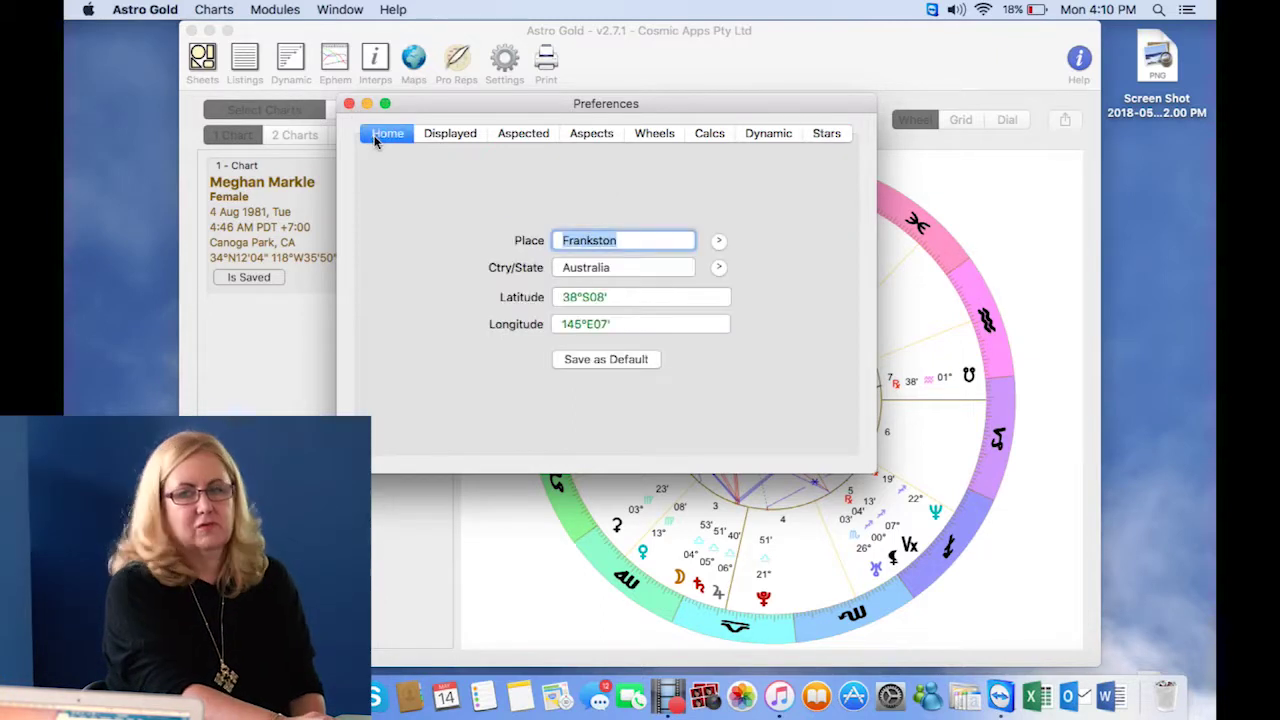
Go back over the chart point, aspect, wheel, calculation and home location preferences, and close the Preferences window
click(444, 133)
click(522, 133)
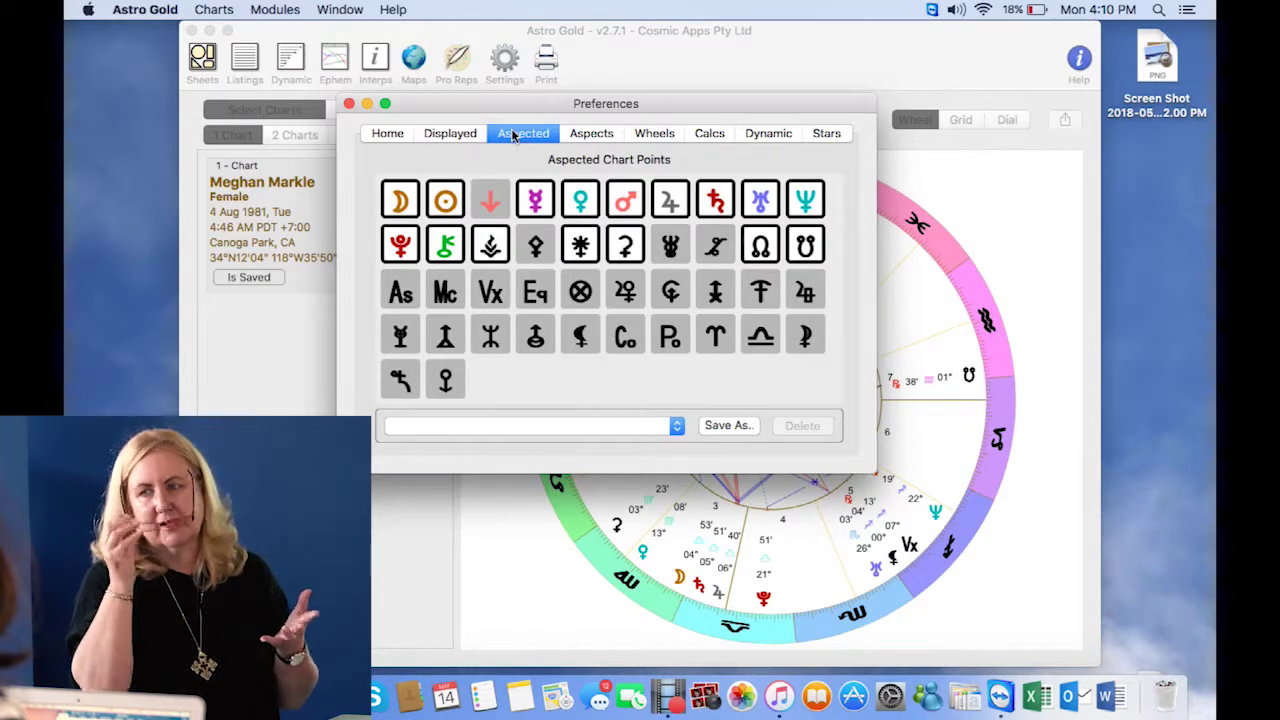
click(589, 134)
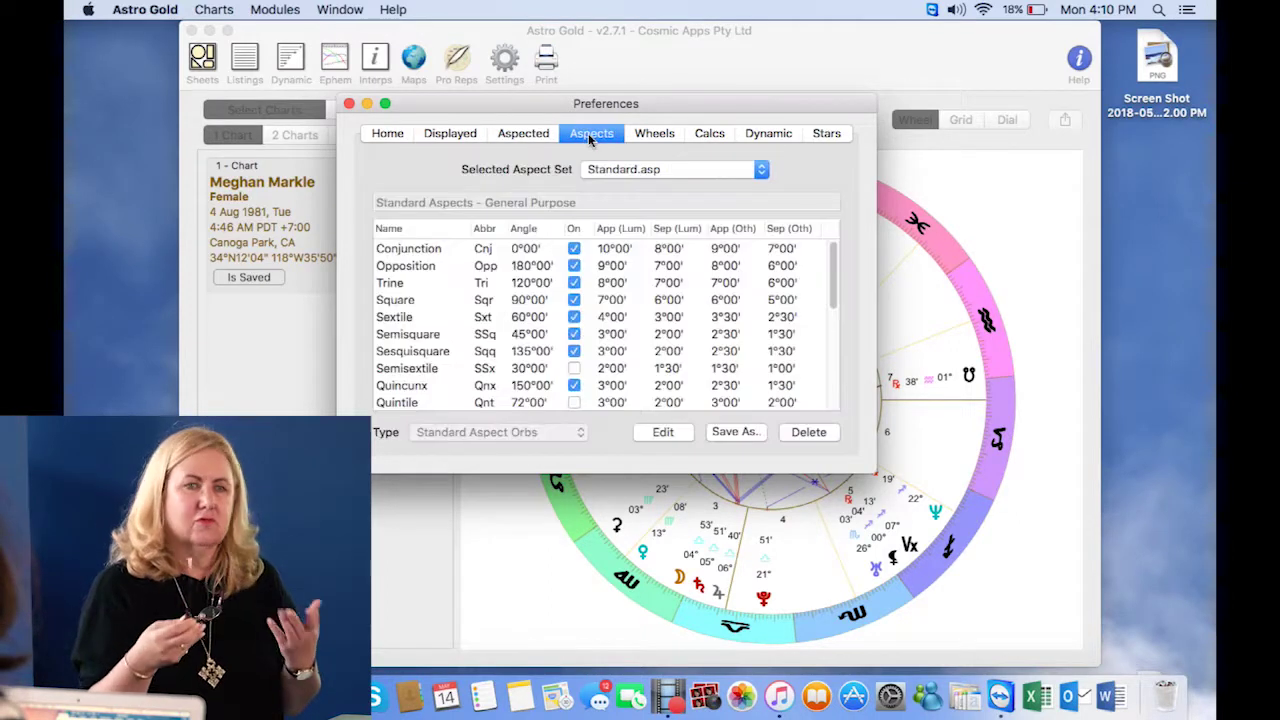
click(653, 134)
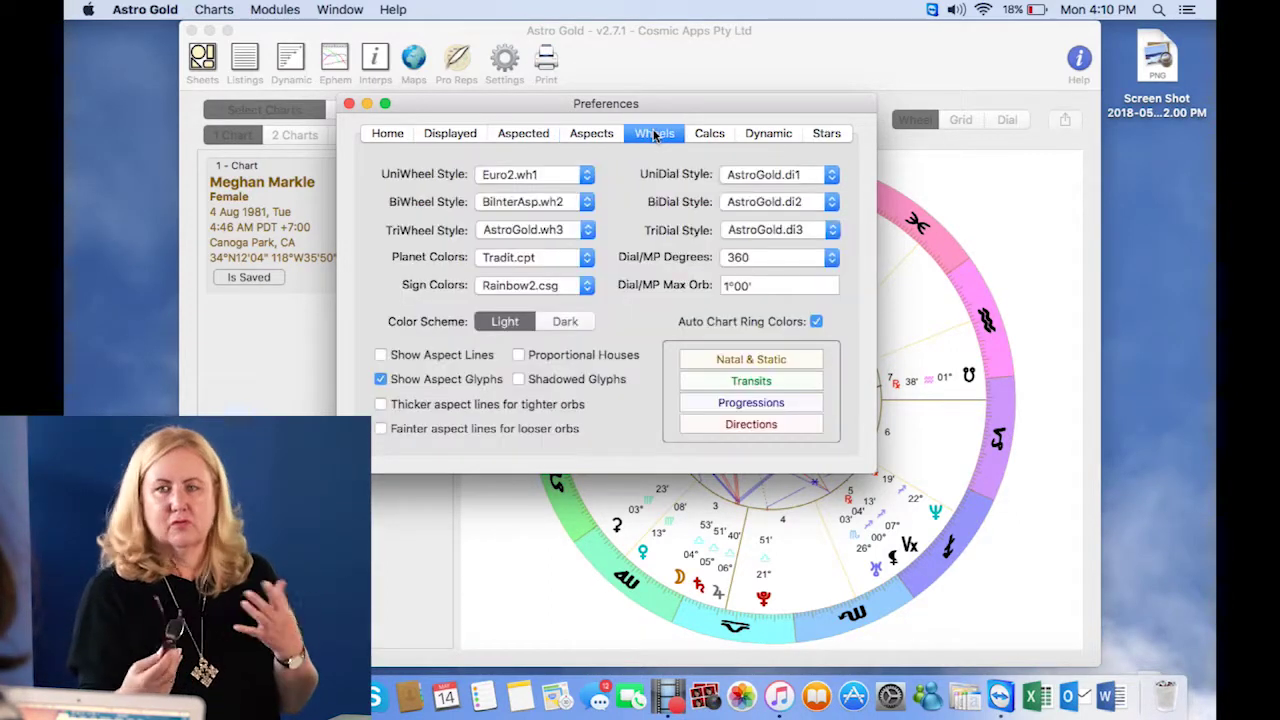
click(710, 134)
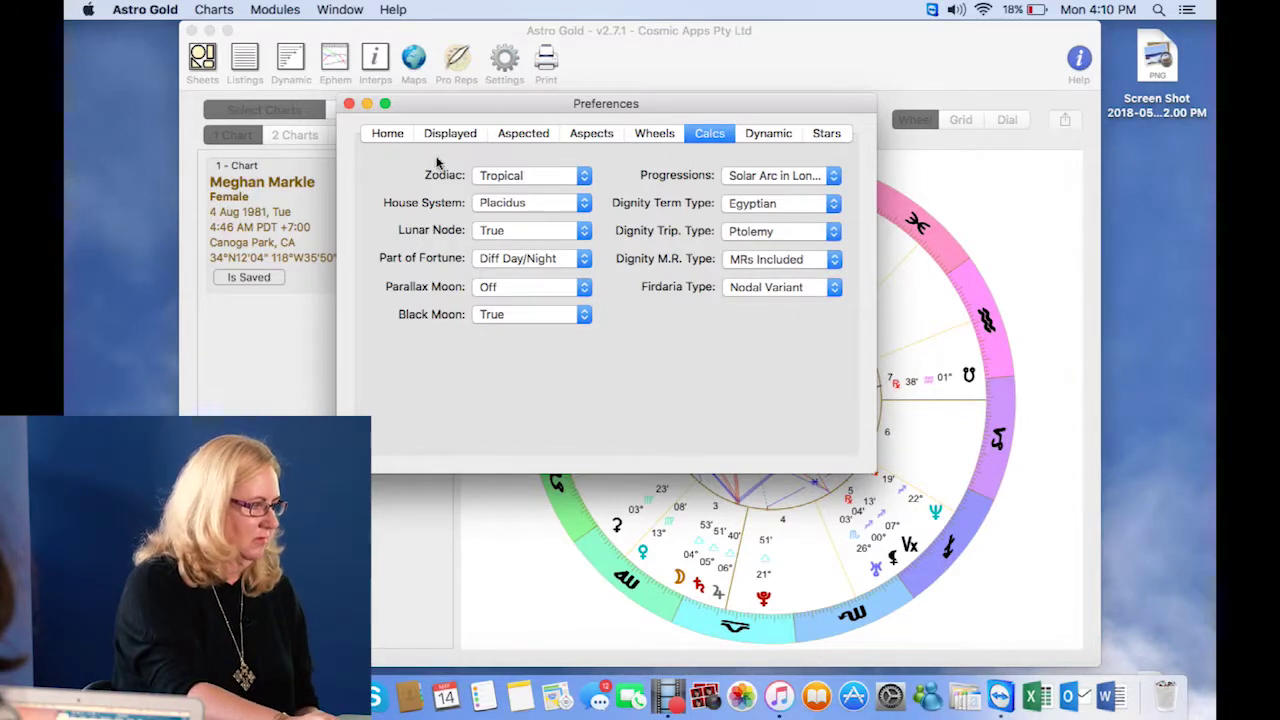
click(389, 134)
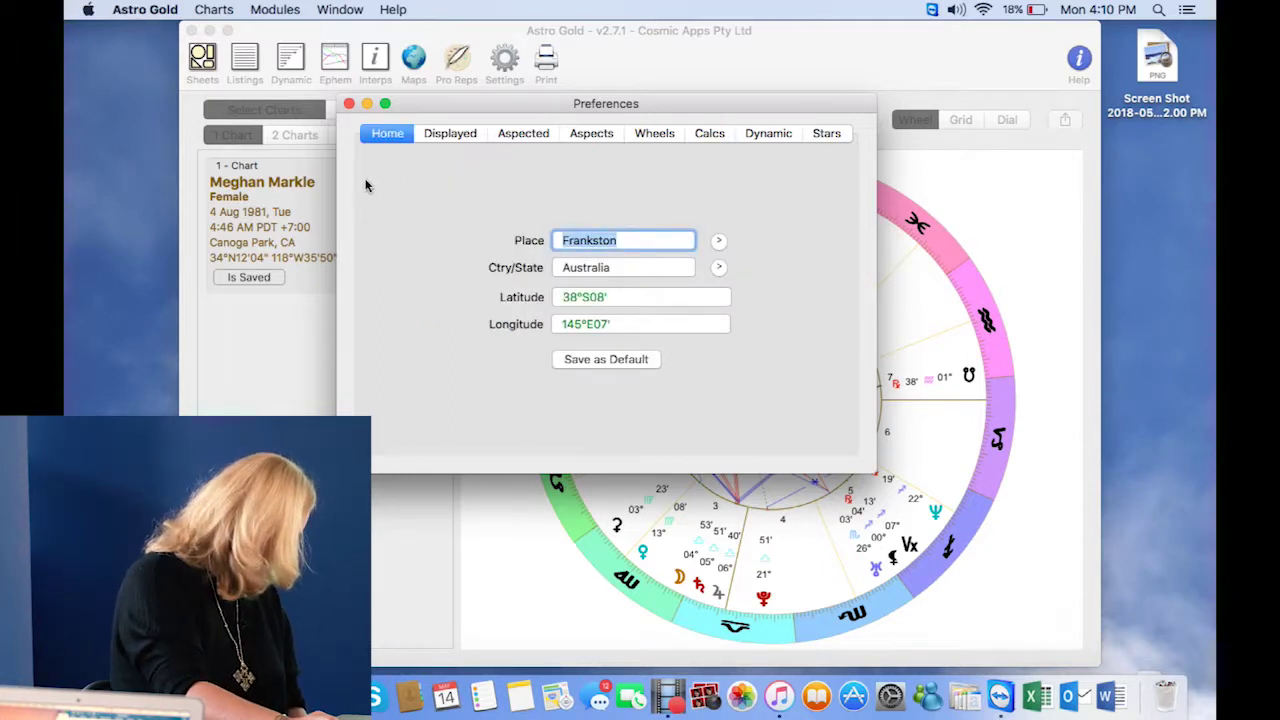
click(349, 104)
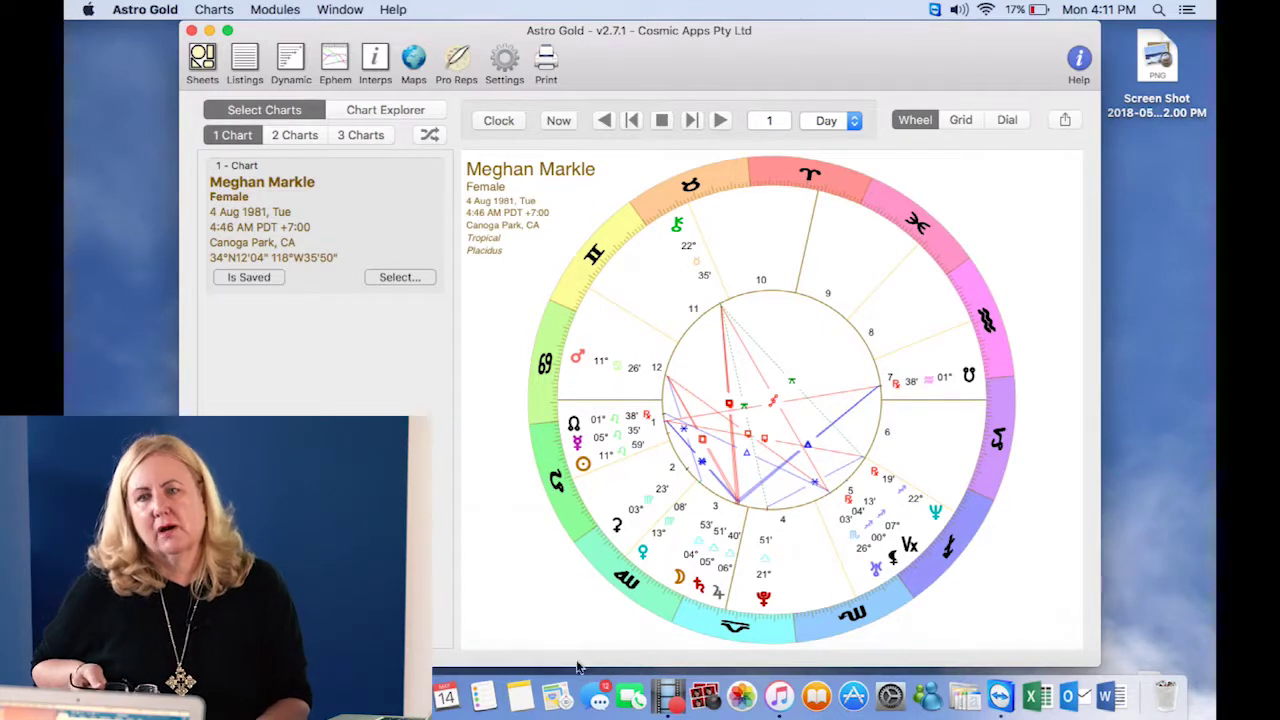
click(669, 698)
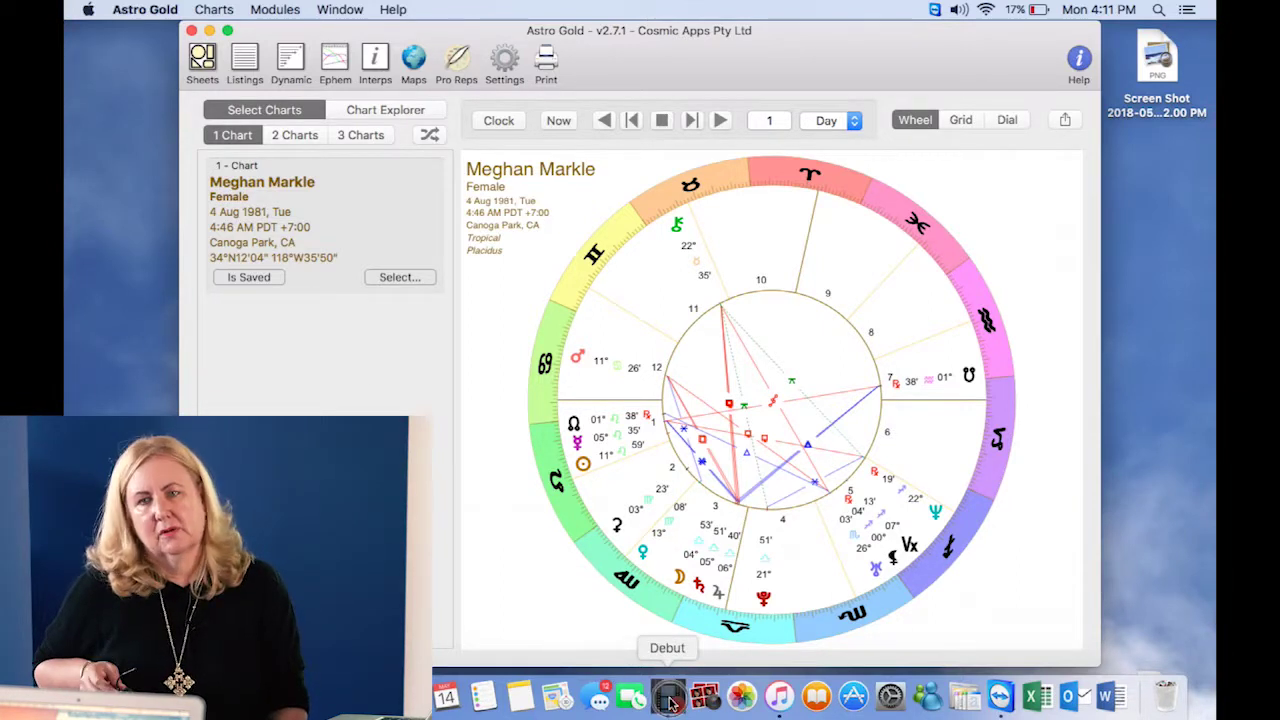